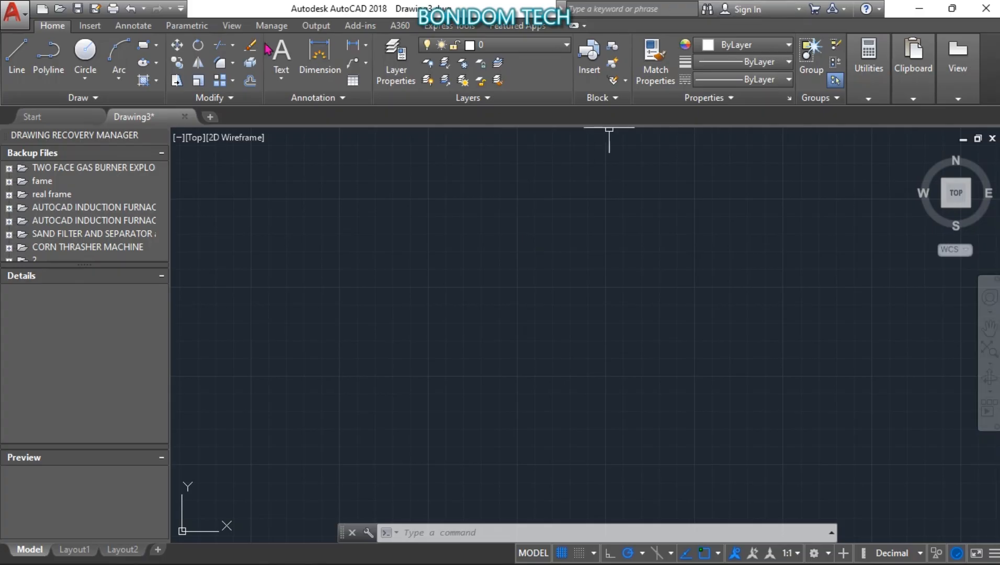
Step: Draw a horizontal line 100 units long in the empty drawing area
left_click(16, 57)
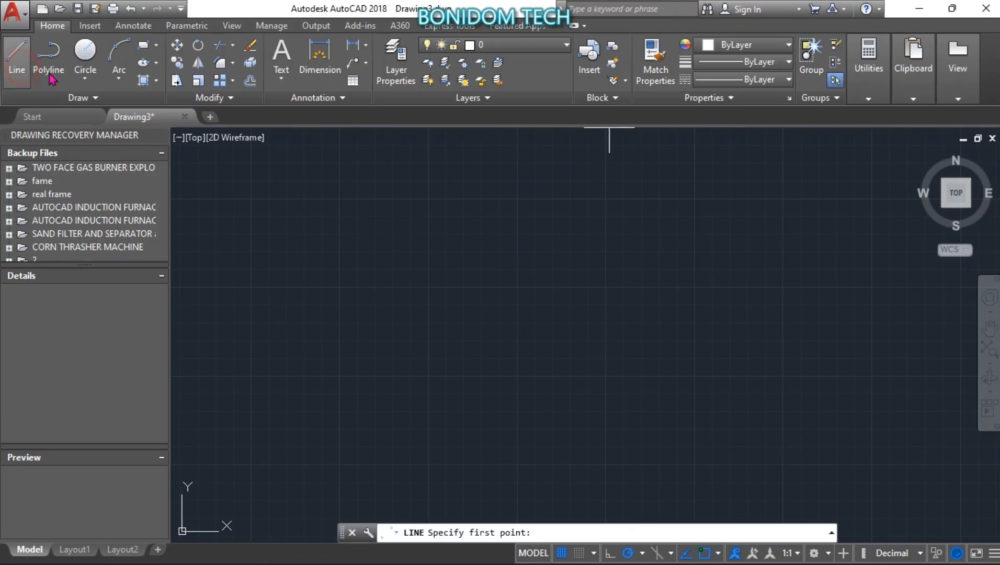
left_click(426, 376)
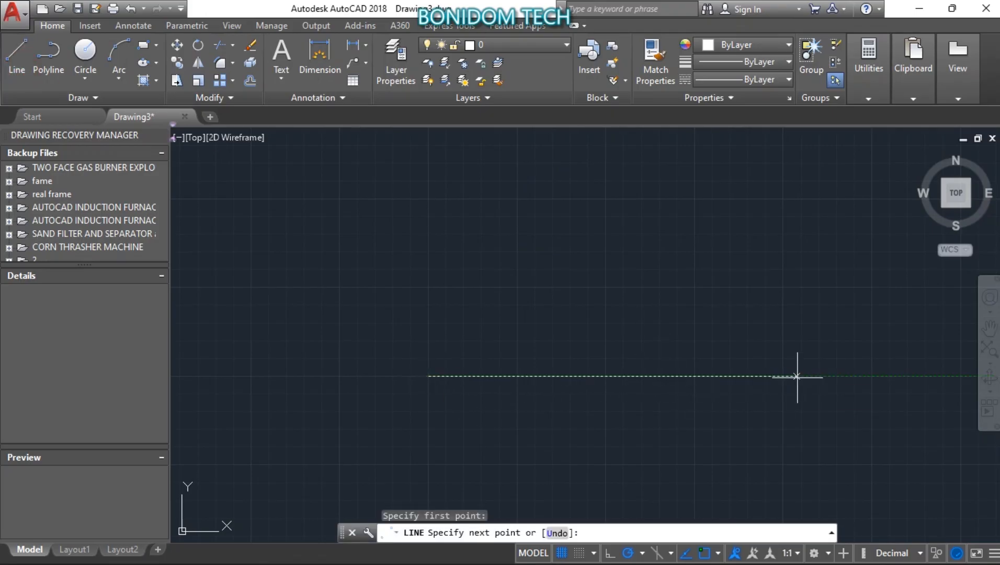
type("100")
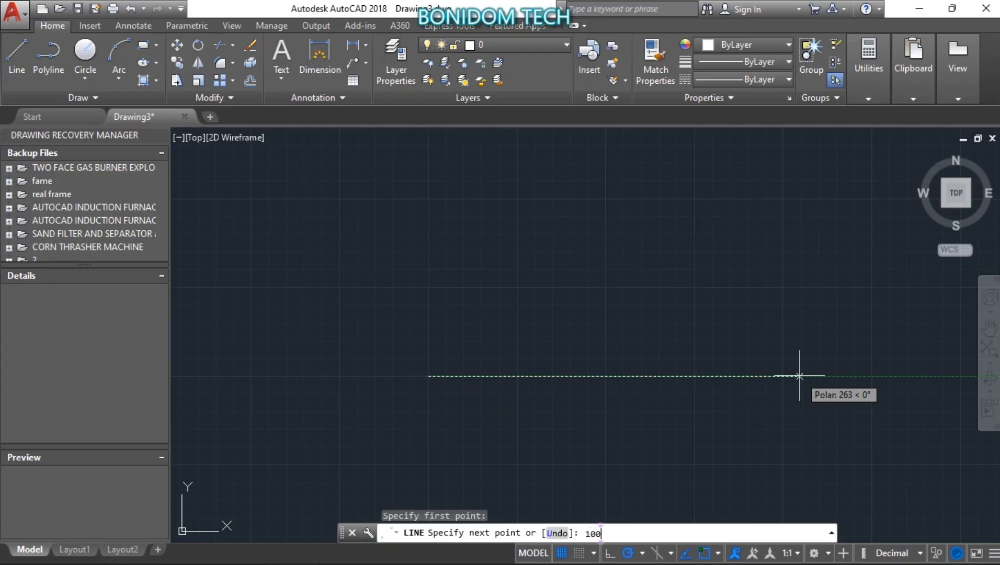
key("Return")
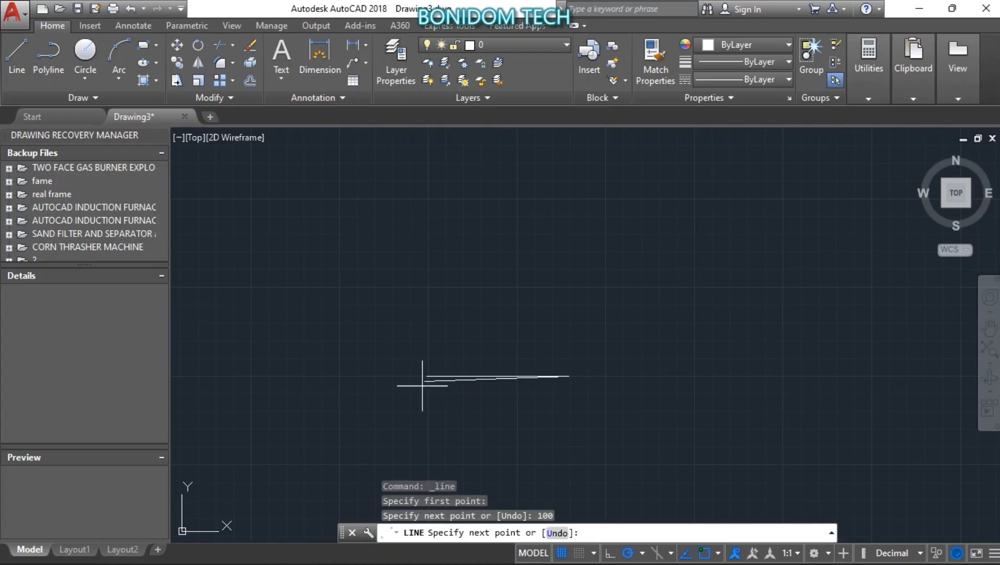
right_click(620, 281)
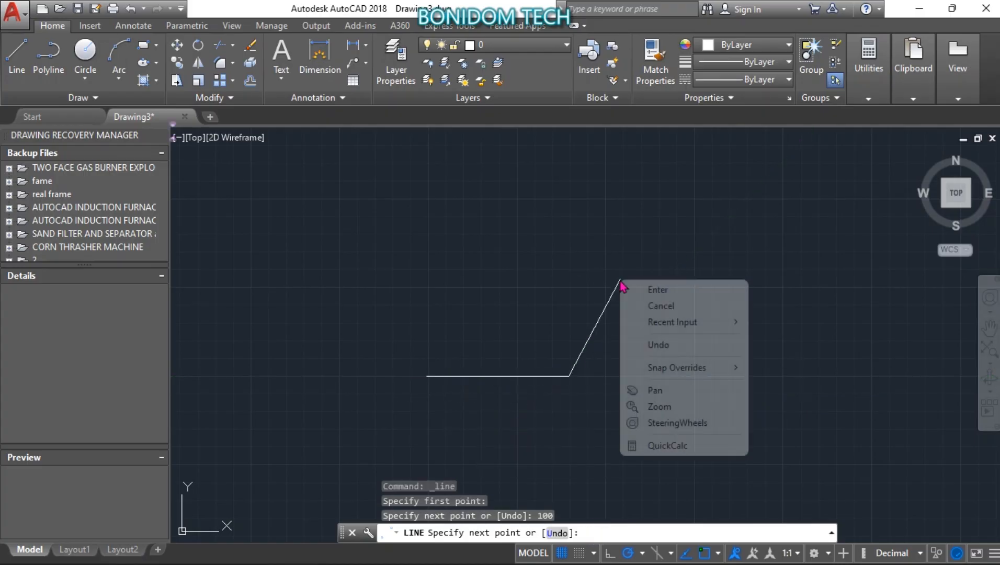
left_click(671, 291)
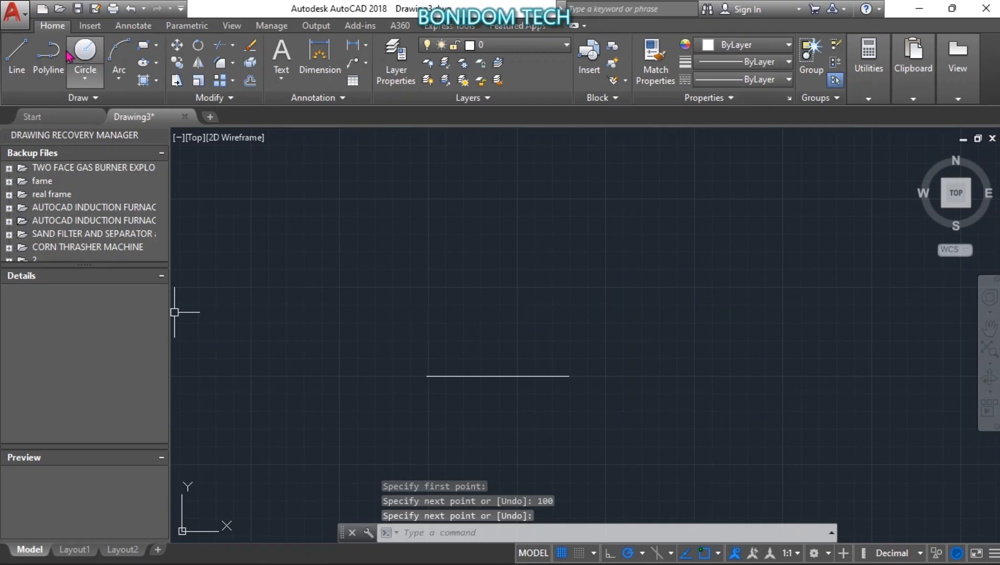
Step: Draw a circle of radius 100 centred on the horizontal line's right endpoint
left_click(17, 55)
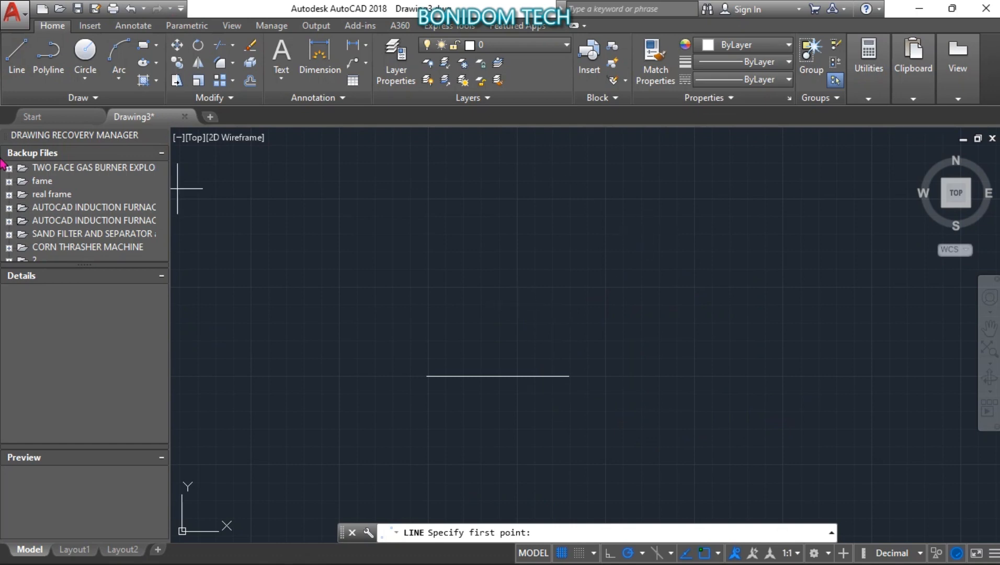
left_click(85, 51)
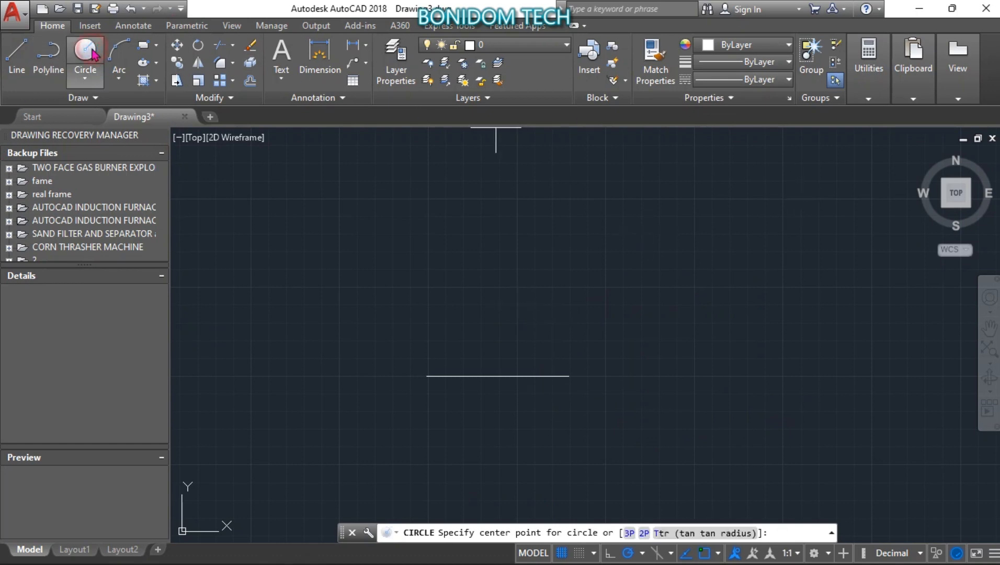
left_click(568, 376)
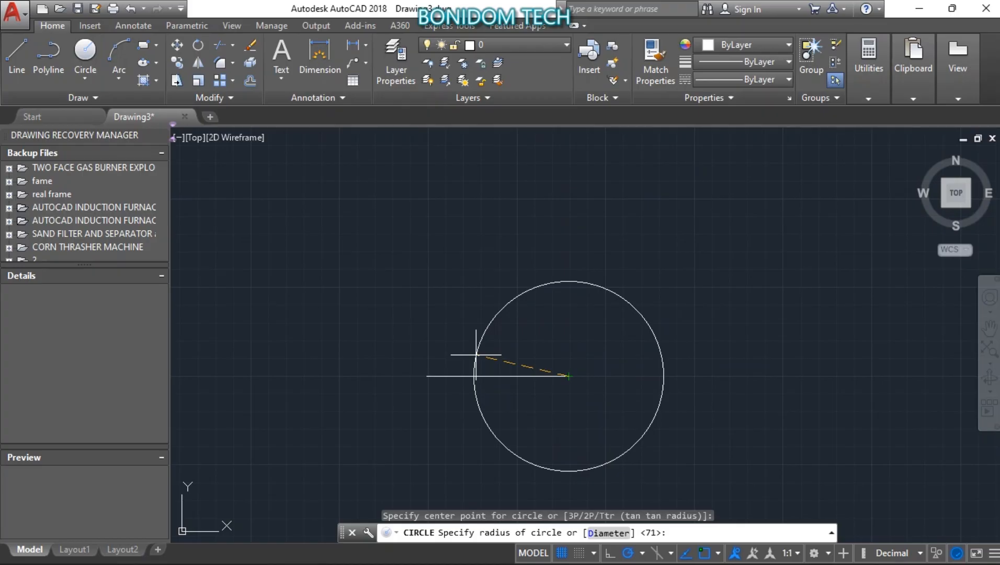
type("100")
key("Return")
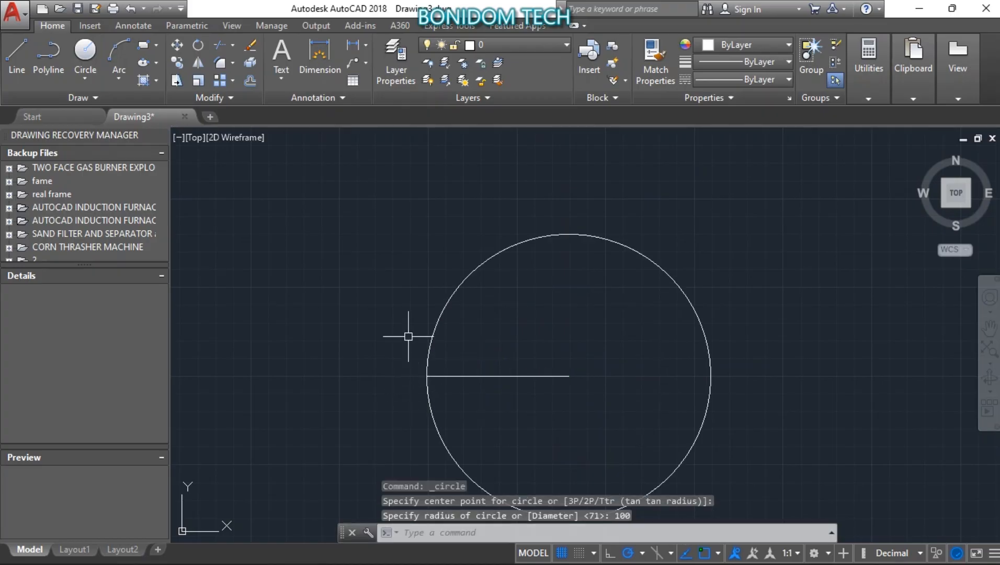
Step: Draw a second circle of radius 100 centred on the horizontal line's left endpoint
key("Return")
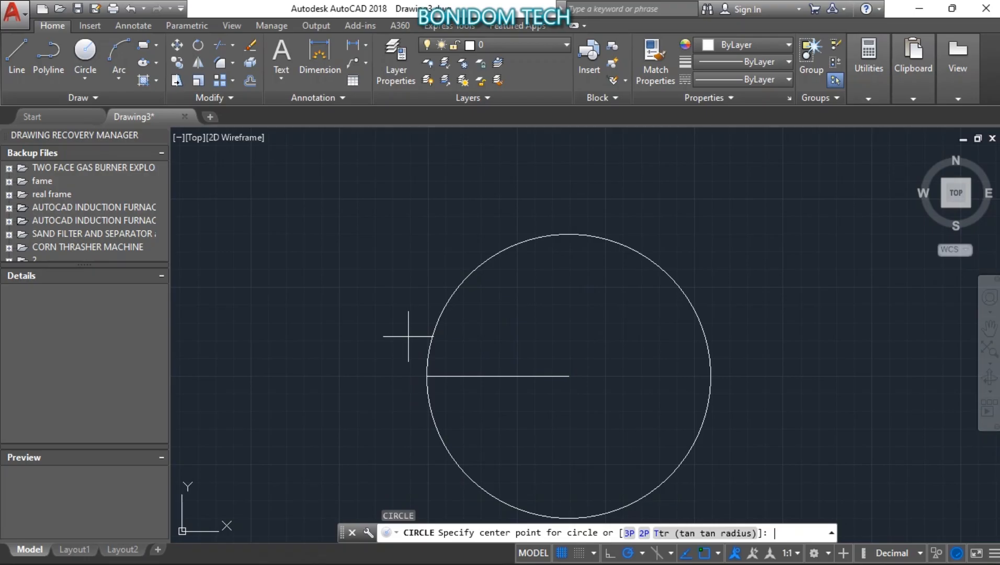
left_click(427, 375)
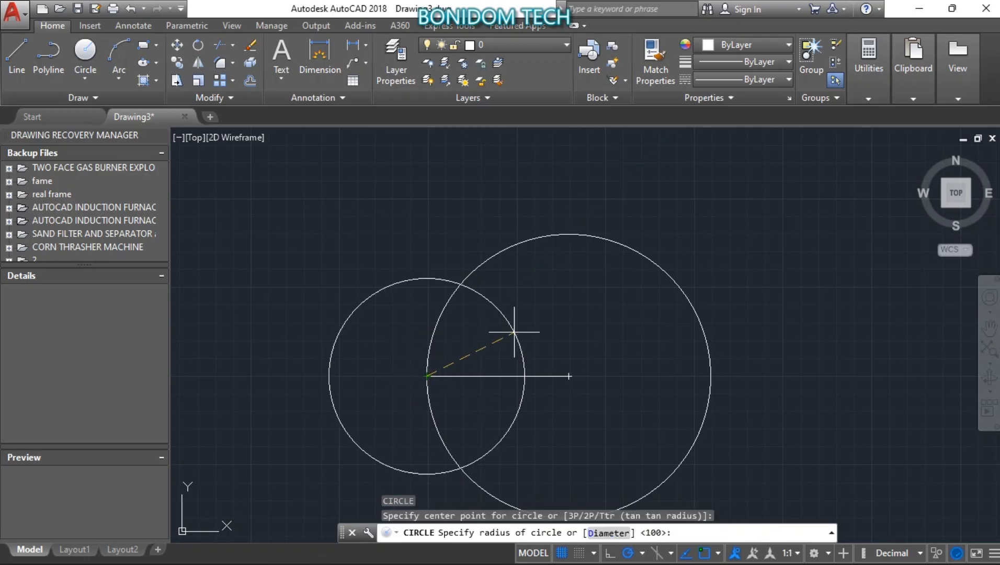
type("100")
key("Return")
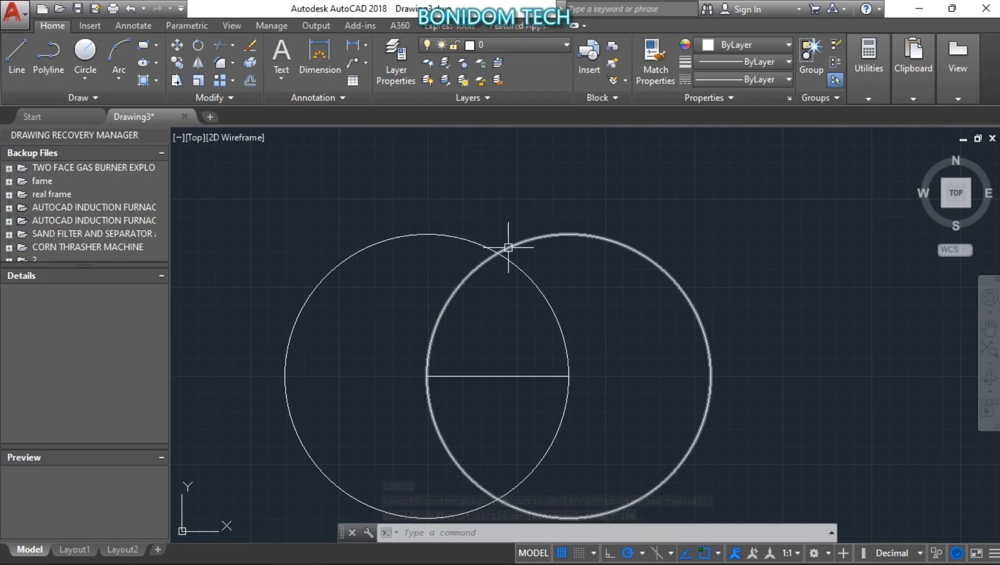
Step: Draw a small rectangle around the upper intersection of the two circles
left_click(144, 46)
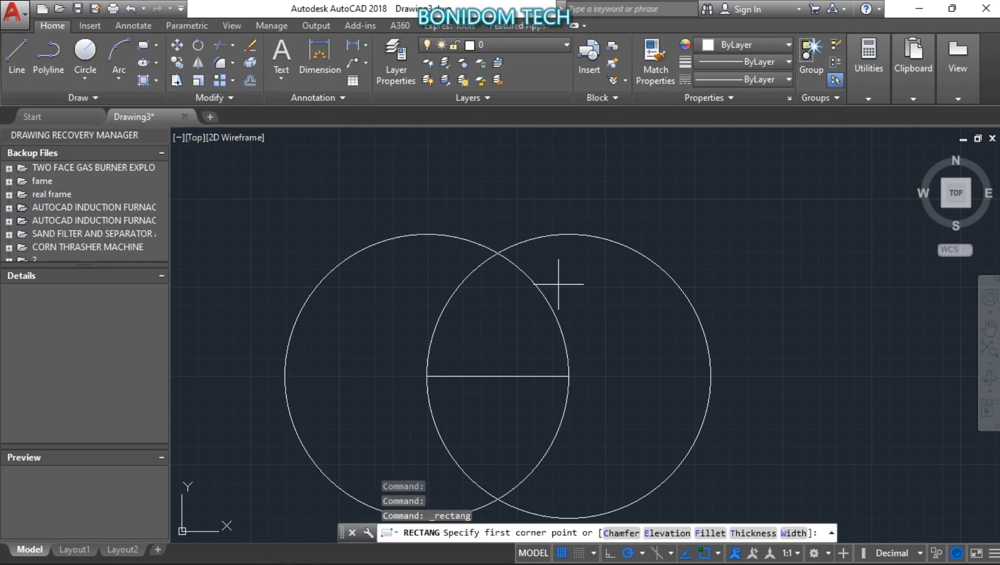
left_click(481, 235)
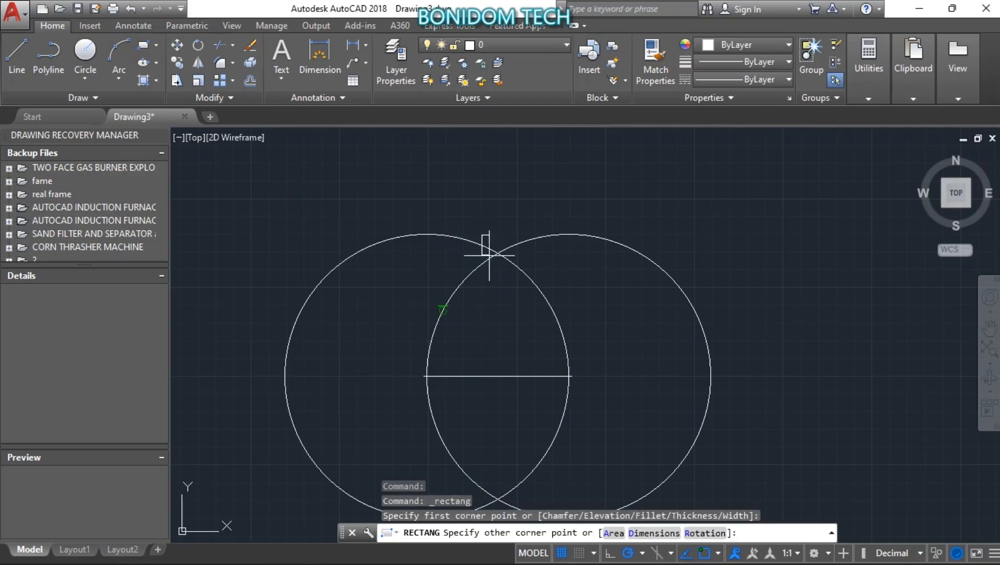
left_click(515, 266)
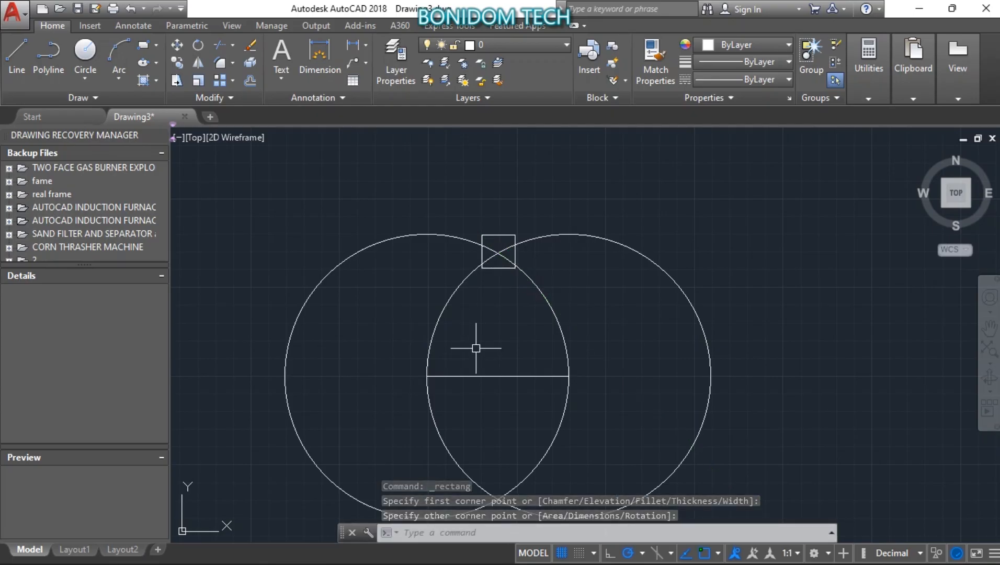
right_click(514, 339)
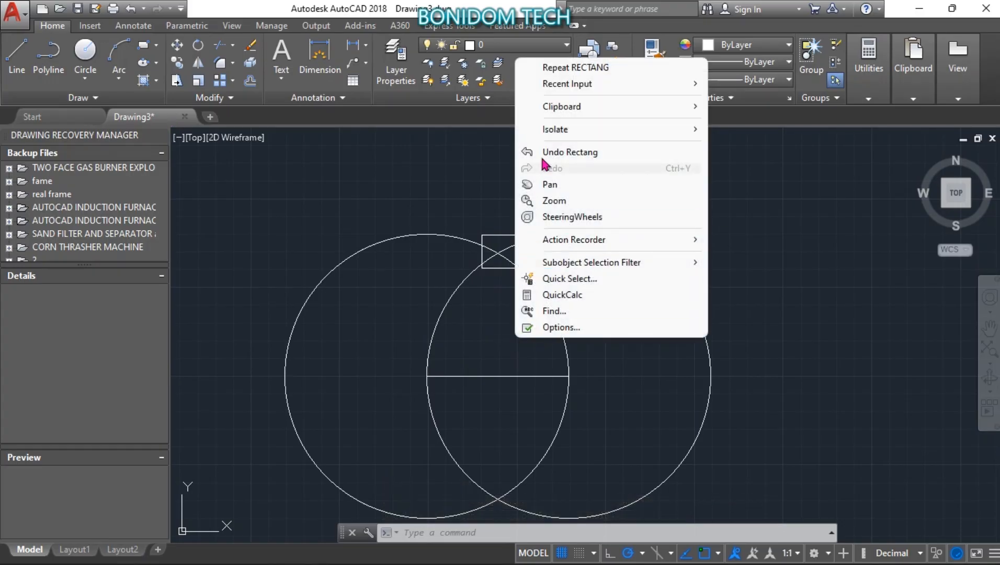
mouse_move(601, 108)
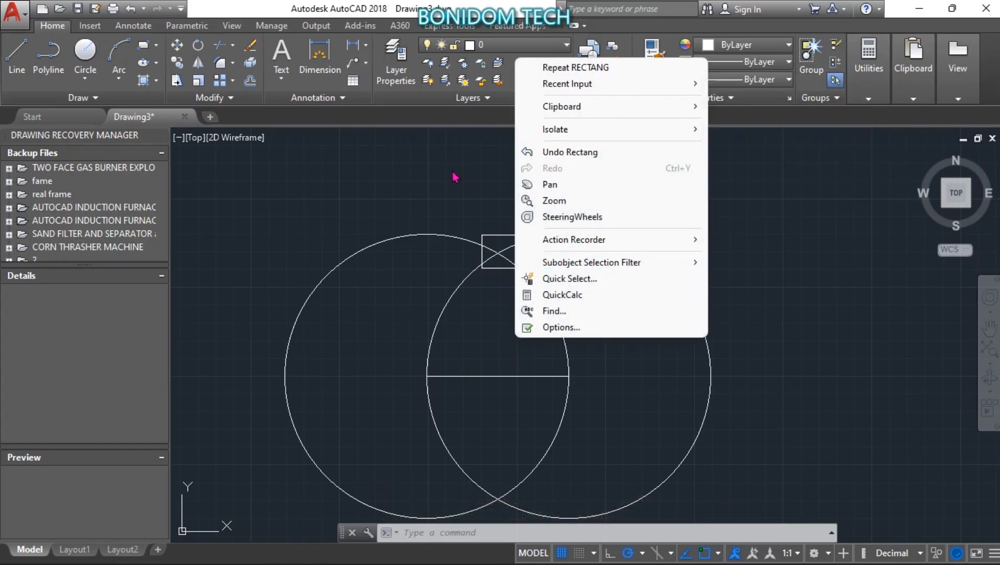
right_click(452, 174)
left_click(400, 212)
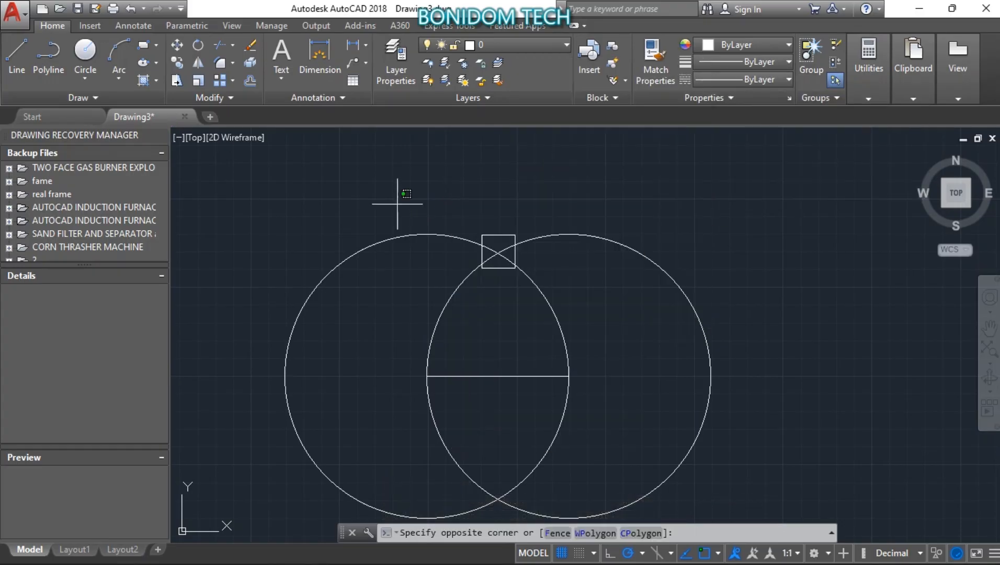
left_click(309, 209)
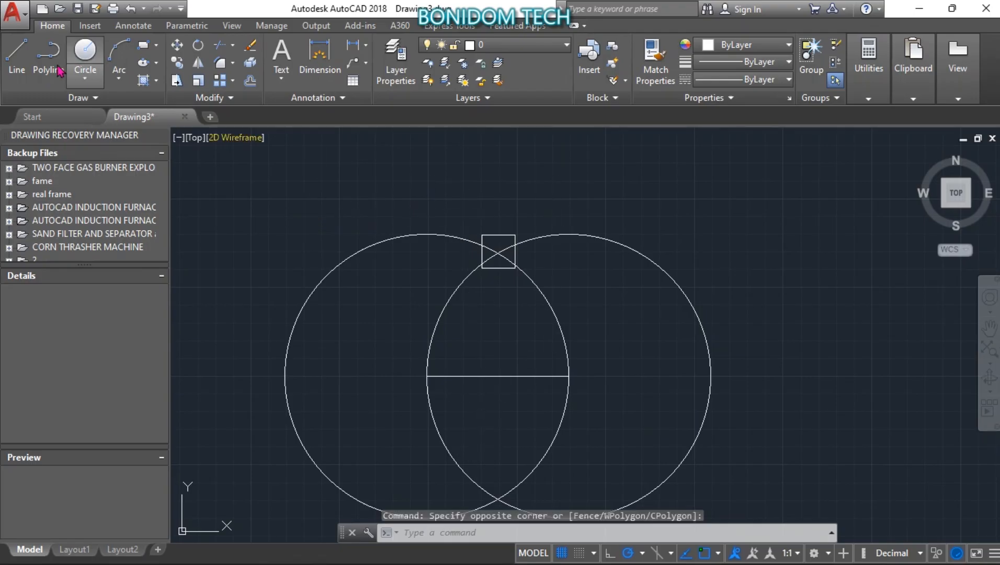
Step: Draw a vertical line 100 units upward from the midpoint of the horizontal line
left_click(17, 57)
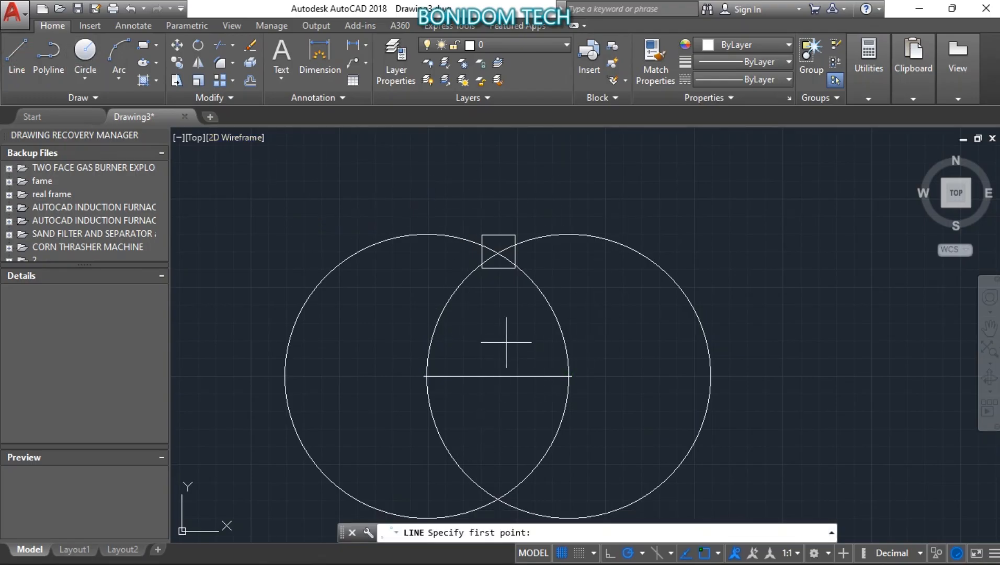
left_click(498, 376)
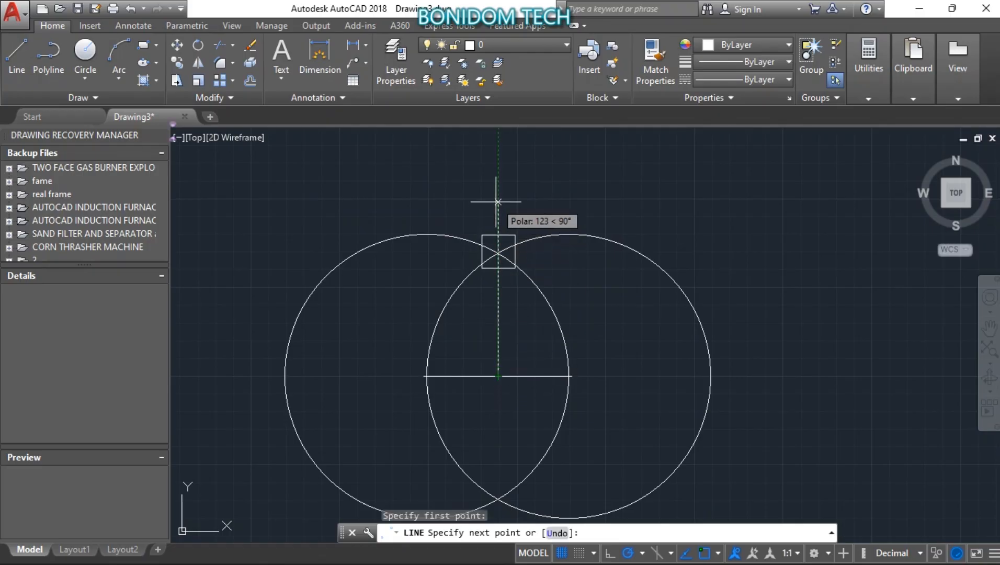
type("100")
key("Return")
right_click(595, 219)
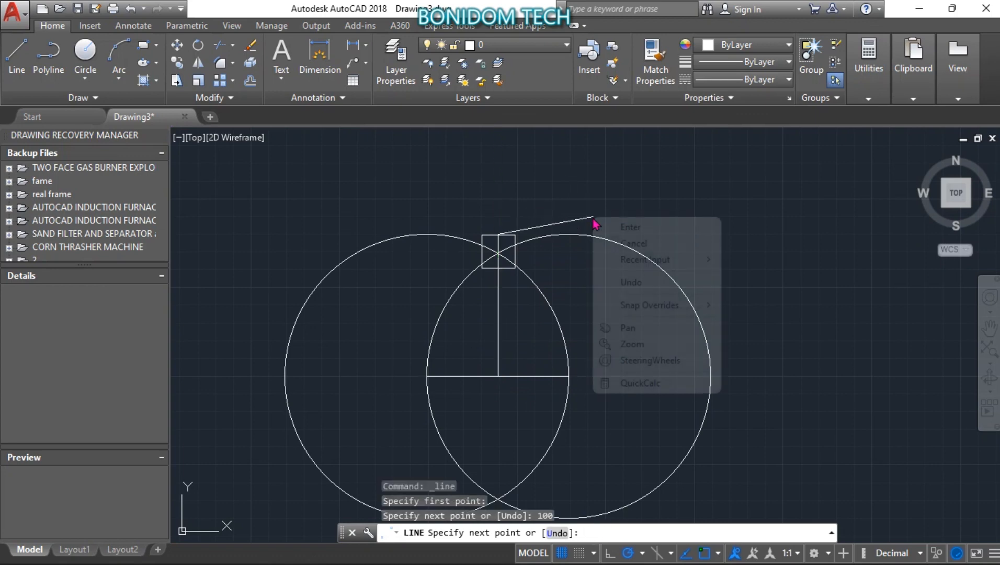
left_click(625, 224)
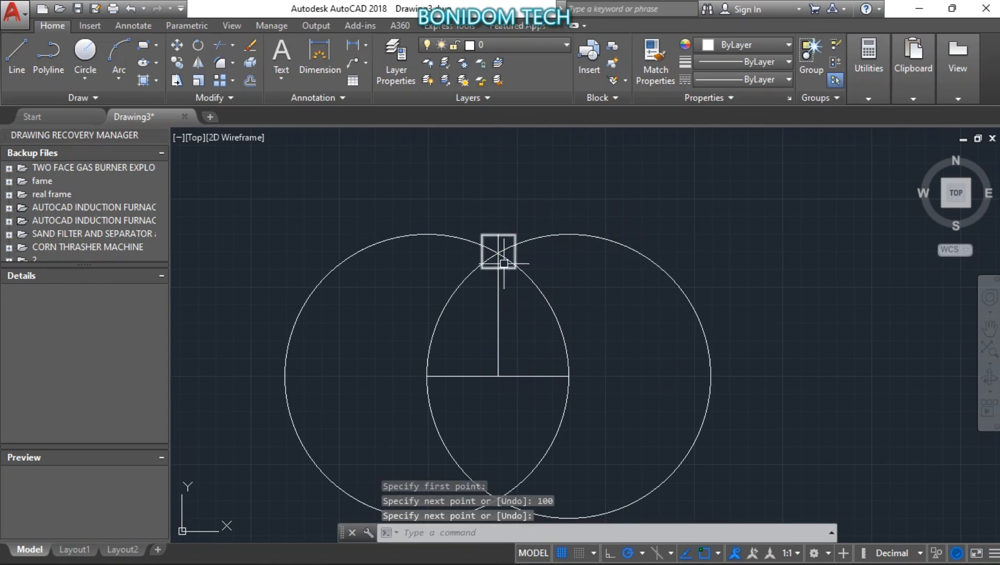
Step: Examine closely where the vertical line meets the upper intersection of the two circles
scroll(503, 263, "up", 4)
scroll(503, 263, "up", 10)
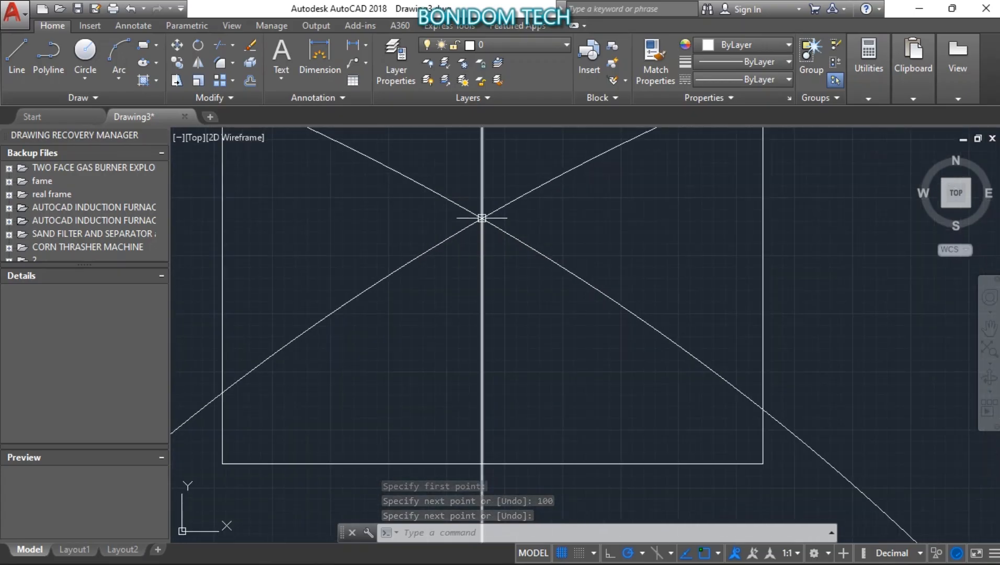
scroll(463, 157, "up", 2)
scroll(462, 156, "down", 7)
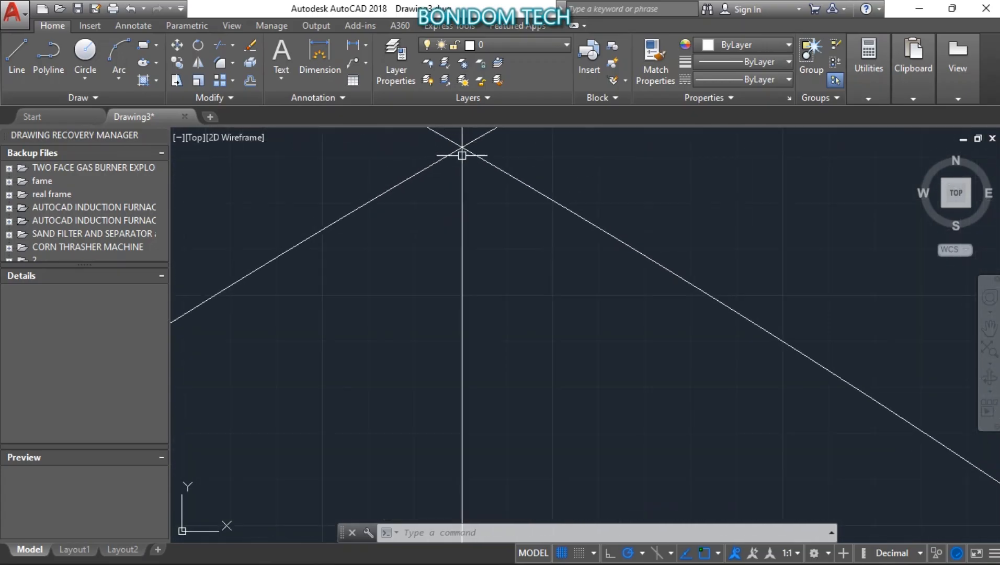
scroll(463, 156, "up", 4)
mouse_move(462, 158)
middle_mouse_down()
mouse_move(482, 311)
mouse_move(442, 293)
middle_mouse_up()
scroll(441, 282, "up", 9)
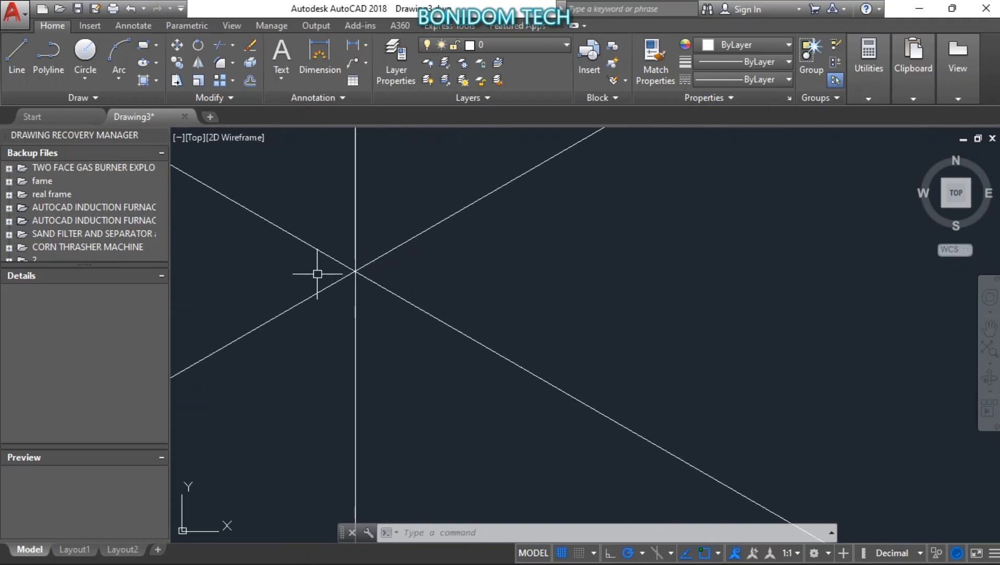
scroll(318, 274, "up", 6)
scroll(452, 261, "up", 3)
scroll(452, 261, "up", 3)
scroll(497, 266, "up", 7)
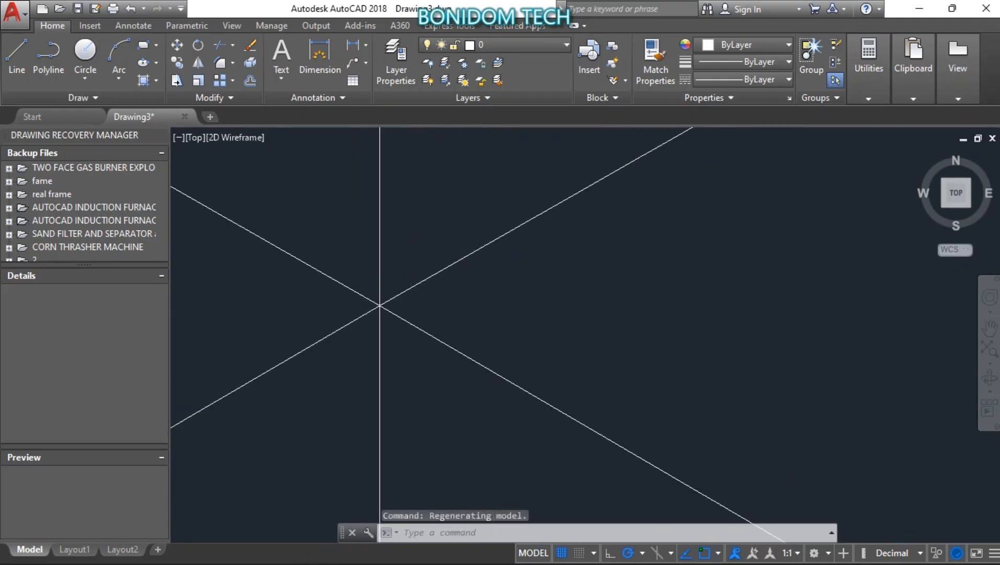
scroll(378, 305, "up", 5)
scroll(391, 285, "down", 10)
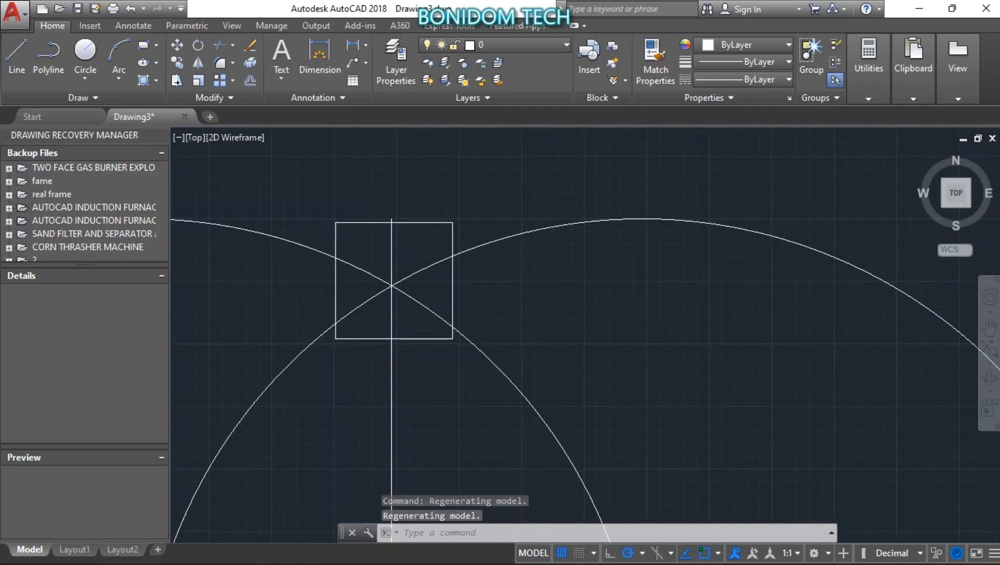
scroll(391, 286, "up", 4)
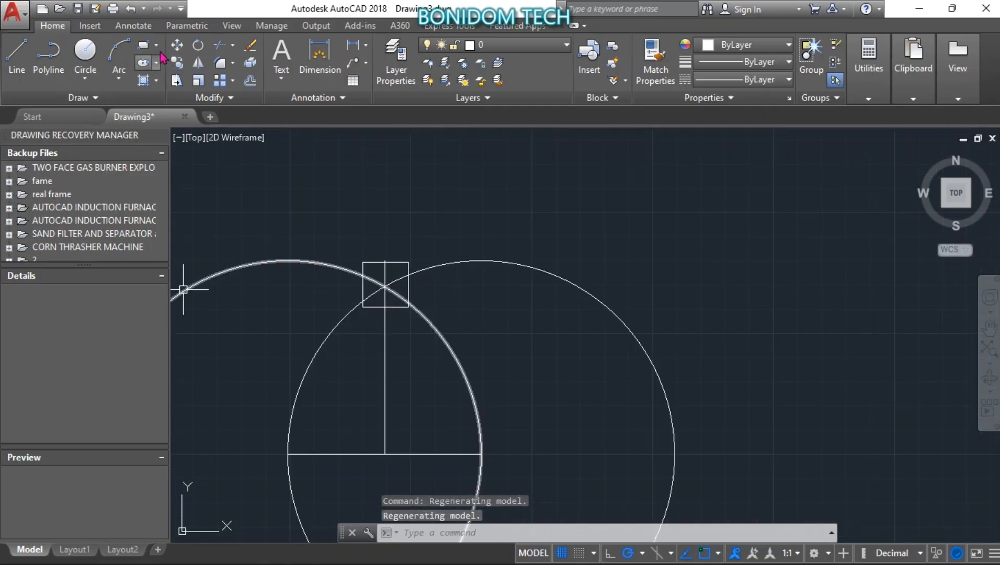
Step: Start a trim using both circles, the vertical line and the small rectangle as cutting edges
left_click(222, 46)
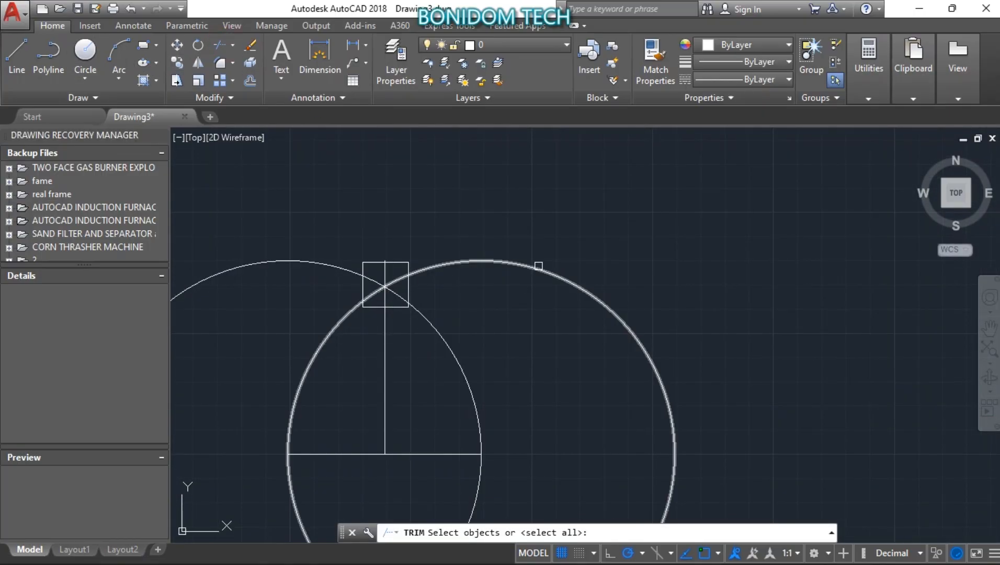
scroll(690, 389, "down", 6)
scroll(692, 388, "up", 4)
scroll(538, 481, "down", 4)
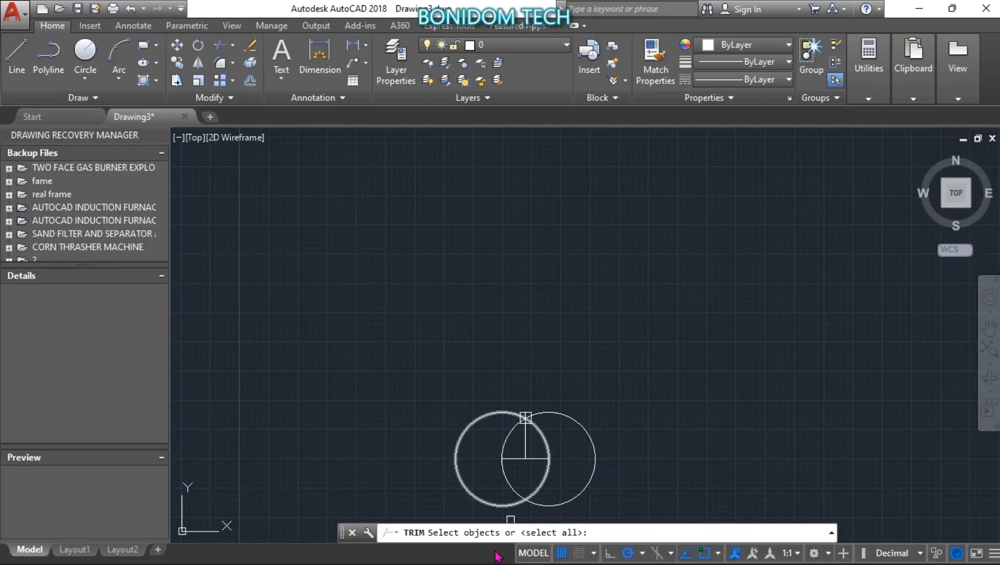
middle_click_drag(504, 466, 524, 269)
scroll(525, 267, "up", 2)
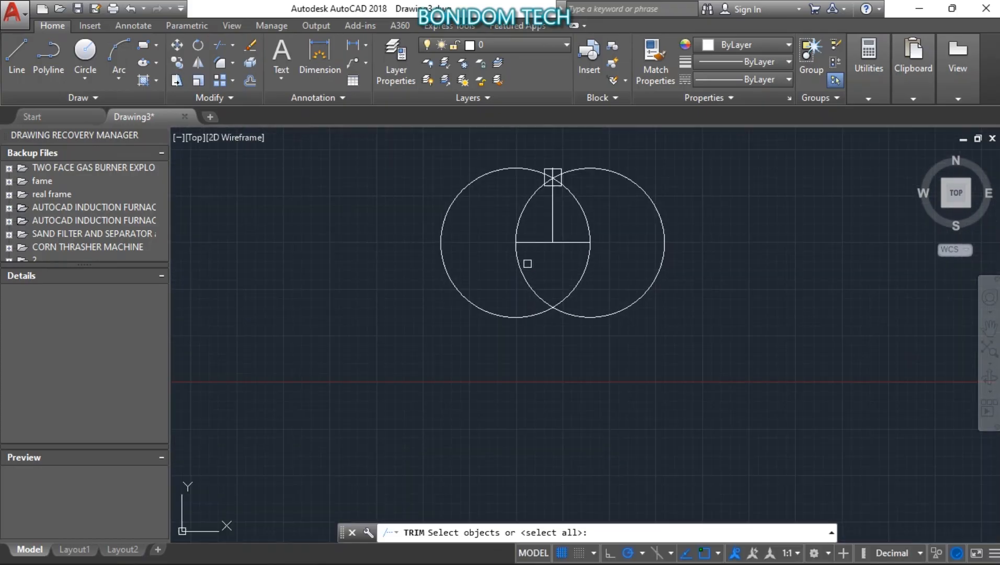
left_click(443, 259)
left_click(517, 256)
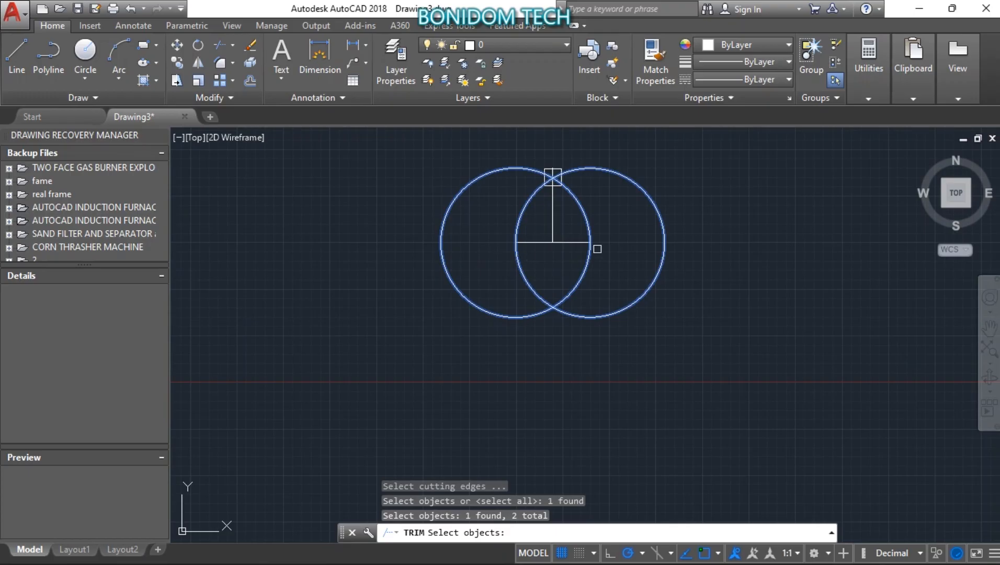
left_click(551, 212)
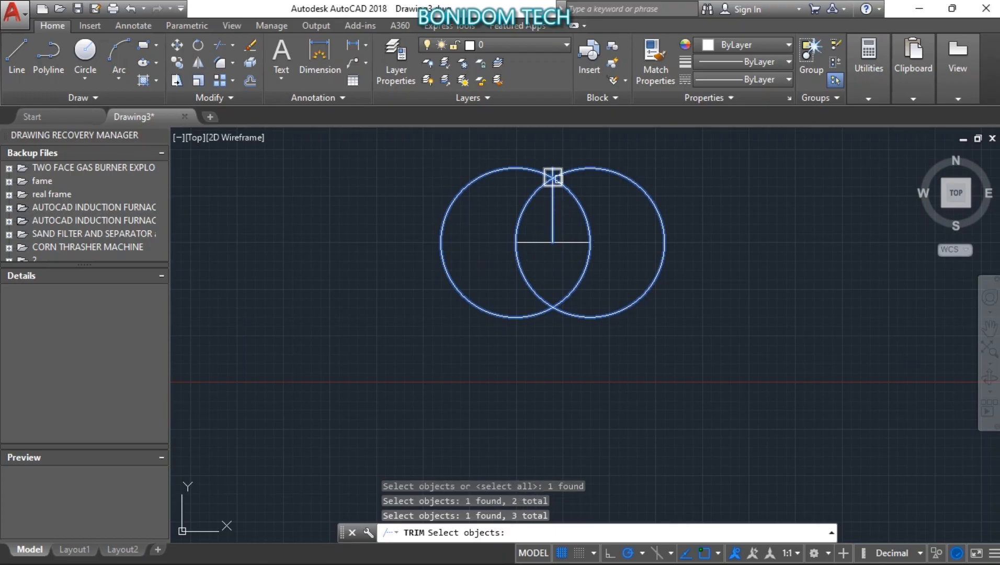
left_click(553, 177)
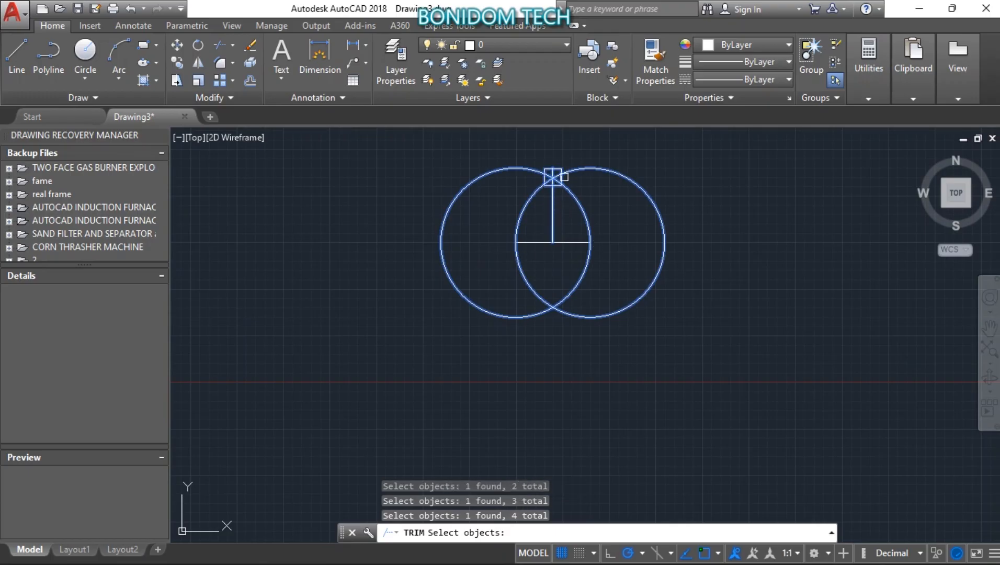
key("Return")
Step: Trim away the arcs of both circles outside the small rectangle, leaving only the crossing arc pieces inside it
left_click(571, 168)
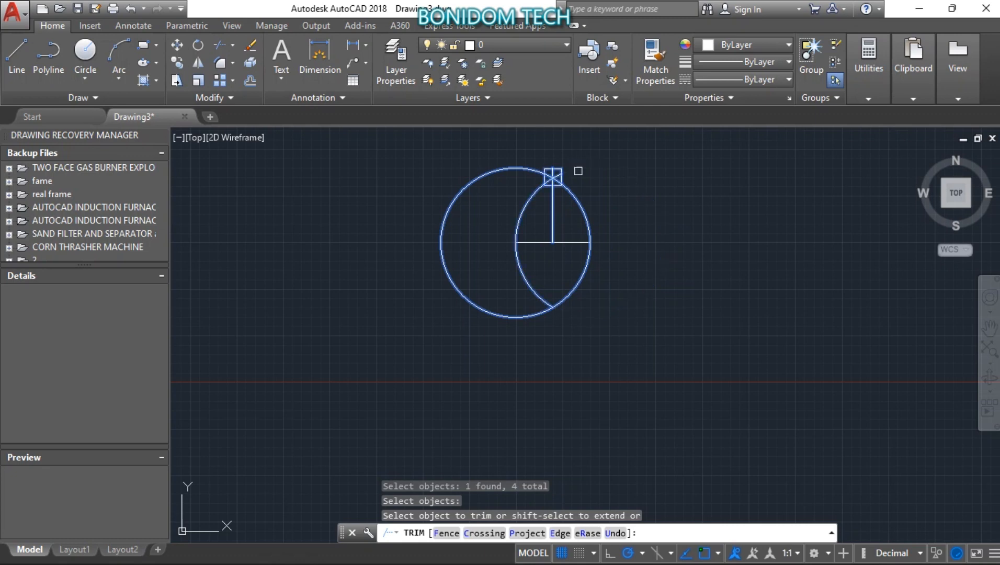
left_click(576, 198)
left_click(523, 218)
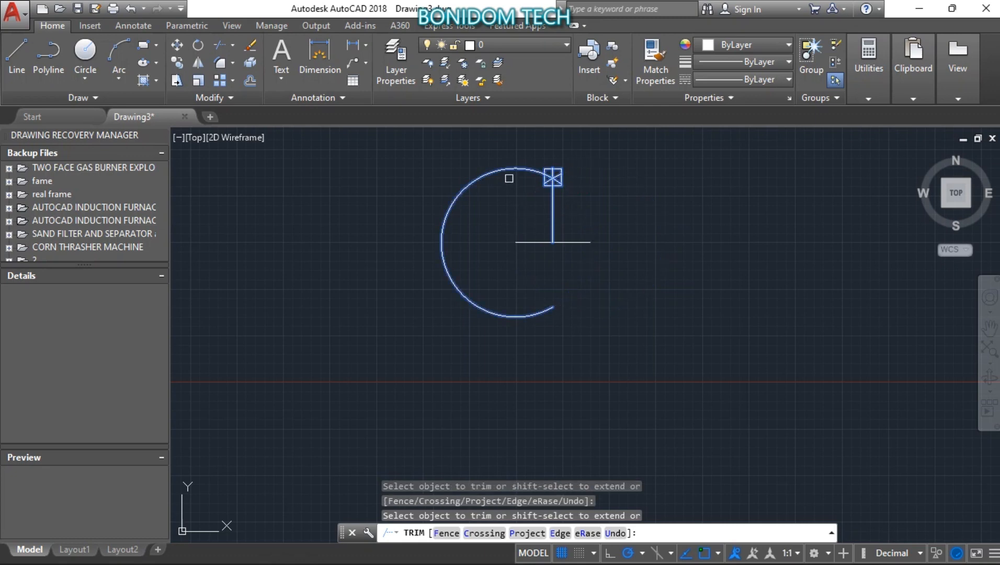
left_click(516, 168)
scroll(543, 170, "up", 4)
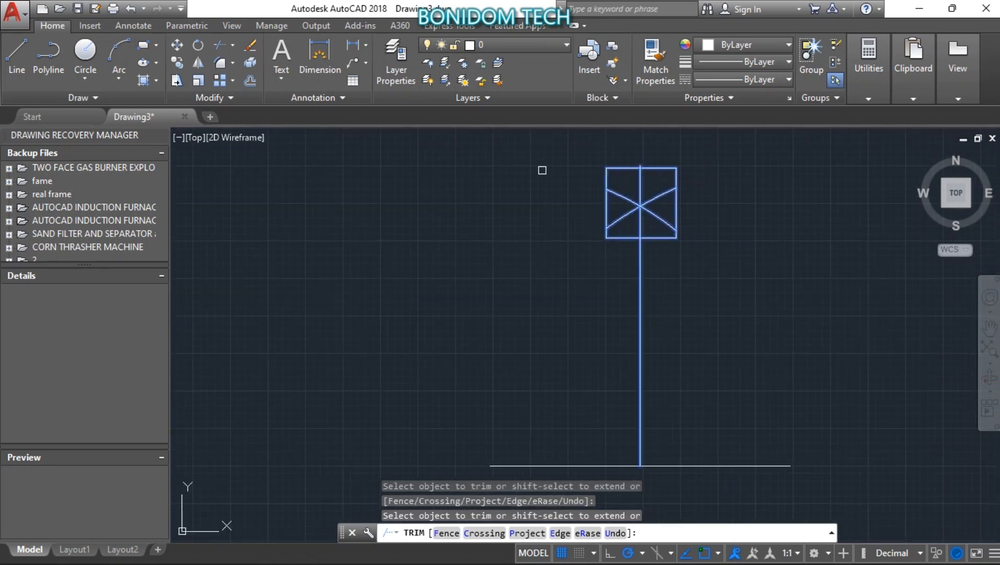
right_click(519, 224)
left_click(541, 231)
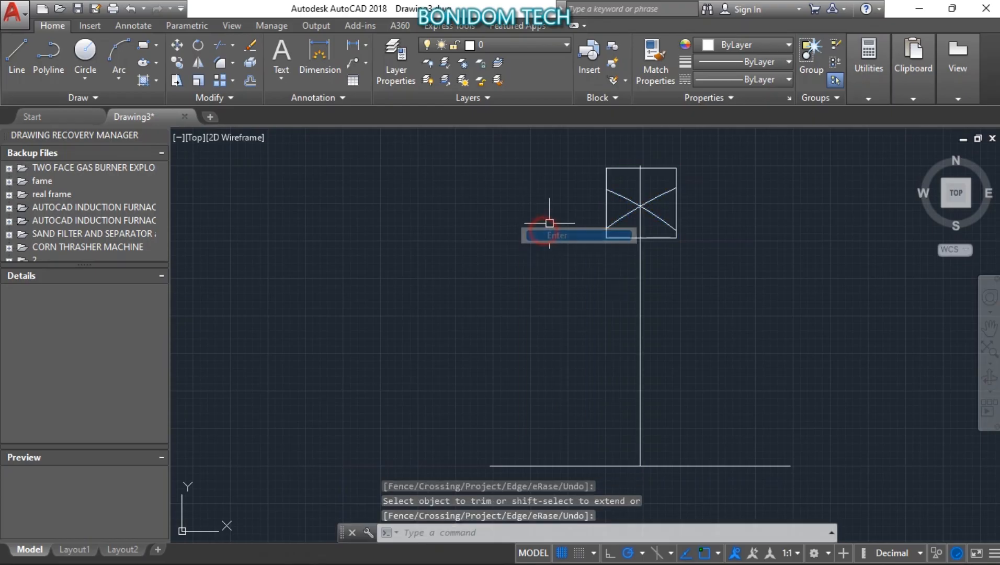
Step: Erase the small rectangle around the crossing arcs
left_click(607, 176)
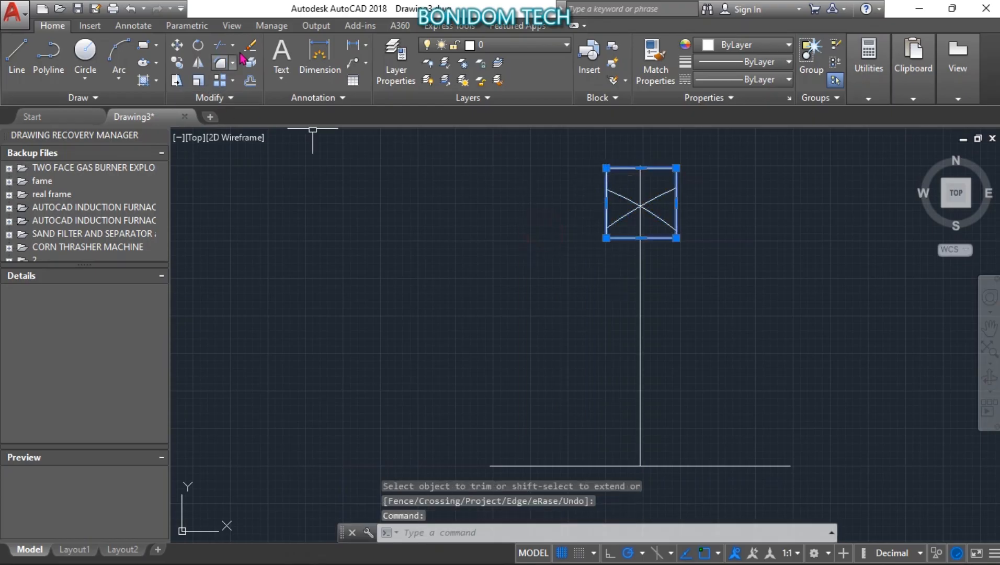
left_click(250, 45)
scroll(510, 320, "down", 4)
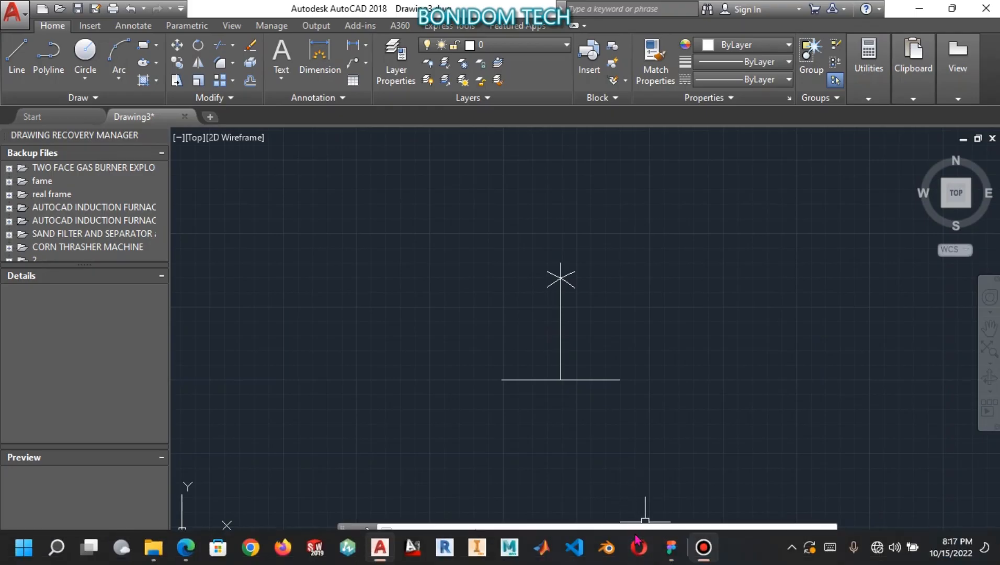
left_click(642, 553)
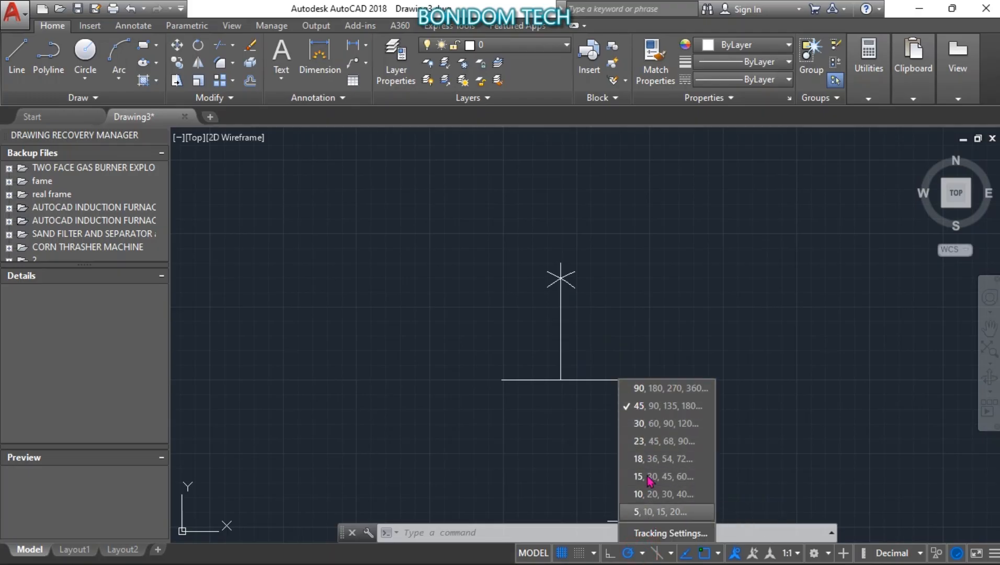
left_click(642, 553)
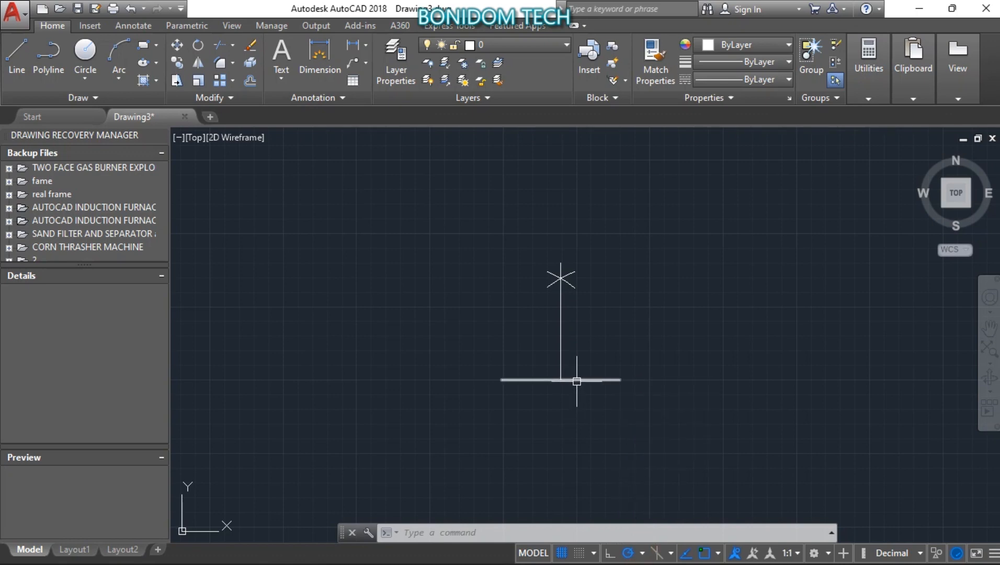
mouse_move(577, 381)
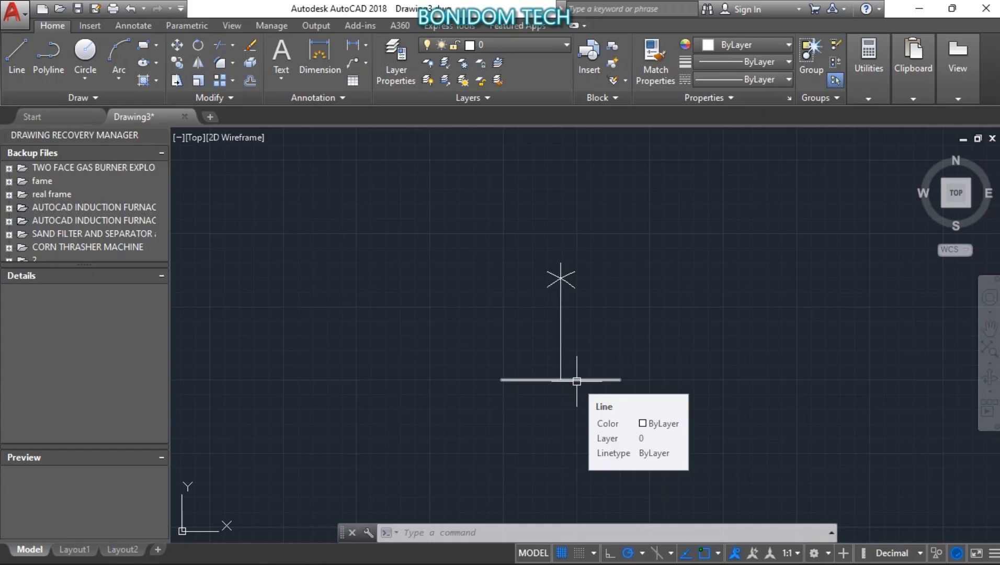
Step: Try to draw a line from the midpoint of the horizontal line using the polar entry 100<45
left_click(17, 55)
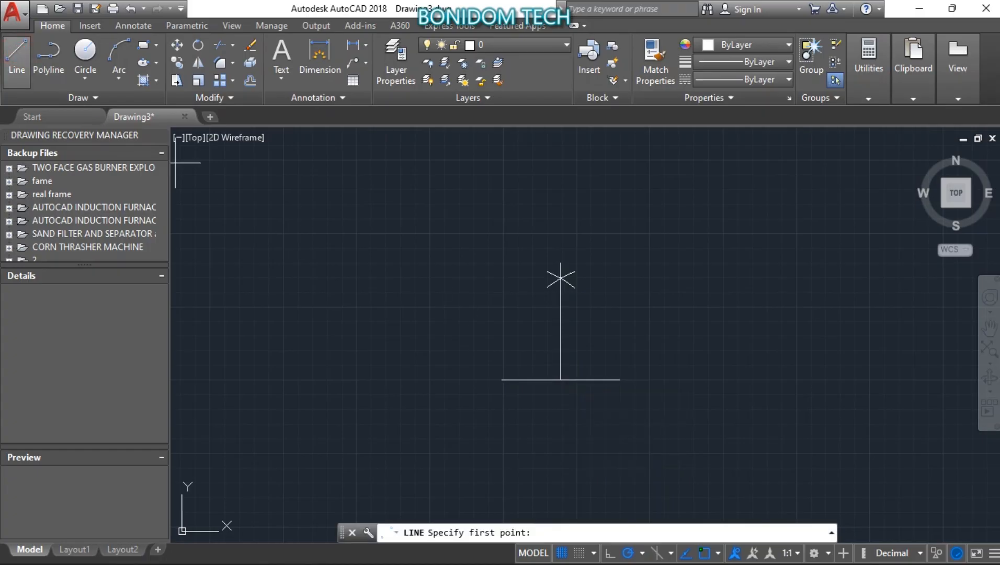
left_click(561, 379)
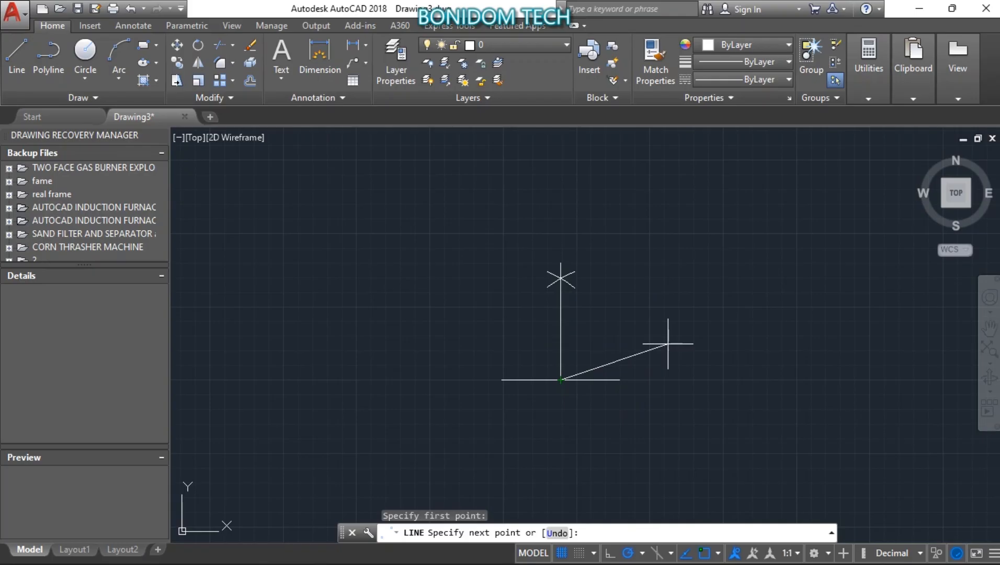
type("00,")
type("<45")
key("Return")
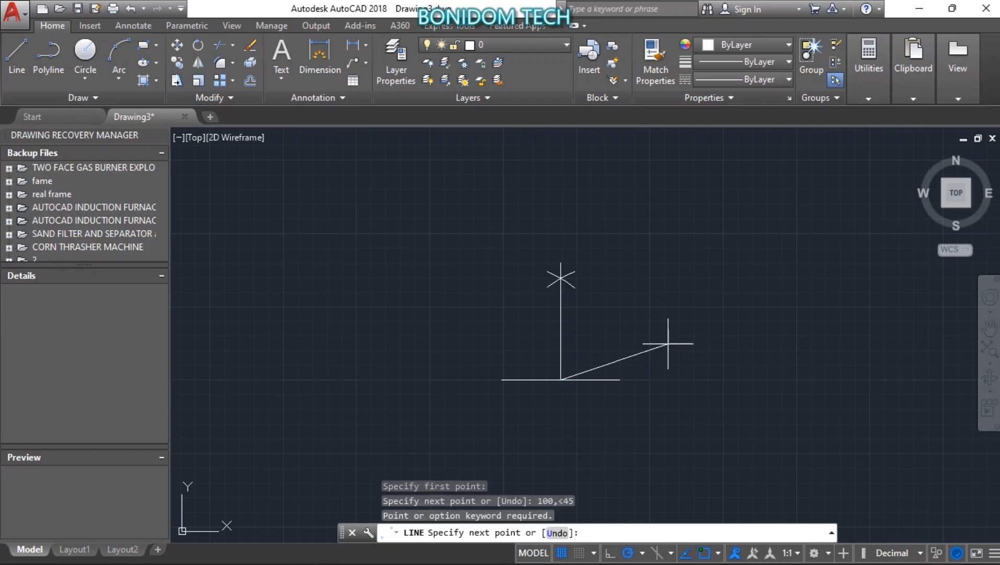
type("100<45")
key("Return")
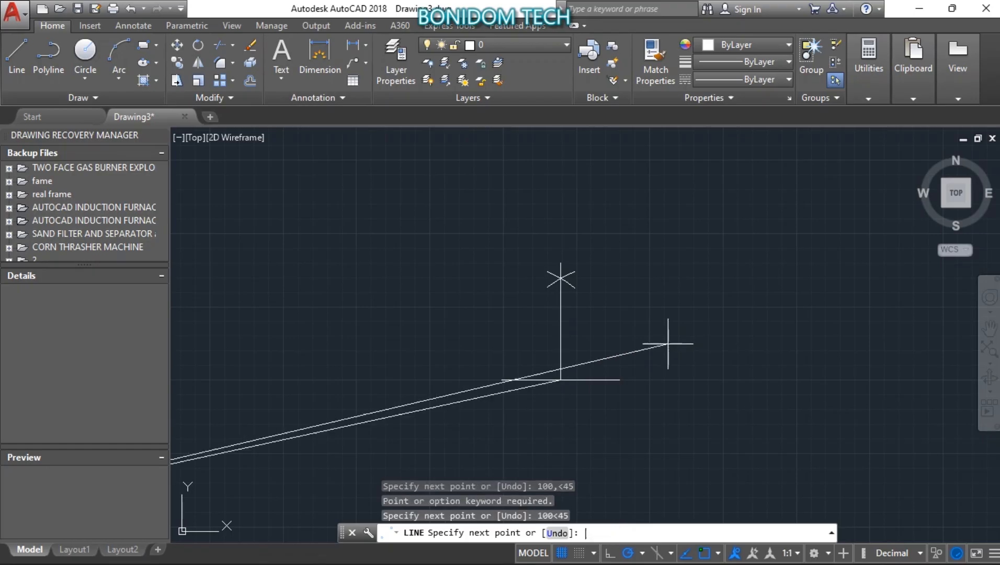
Step: End the line command and delete the long sloping line running from the horizontal line's midpoint
scroll(708, 374, "down", 2)
scroll(708, 374, "up", 8)
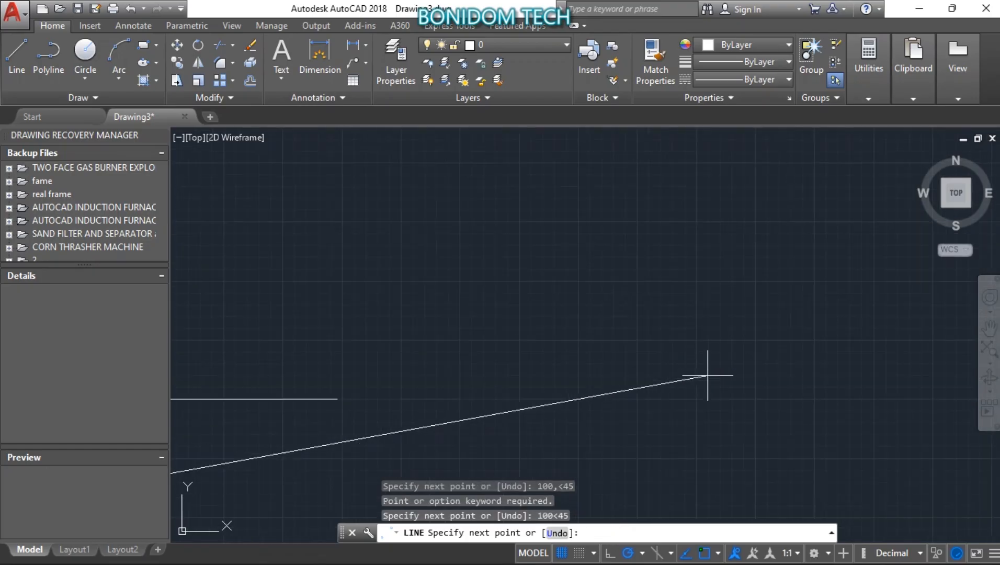
scroll(707, 374, "down", 10)
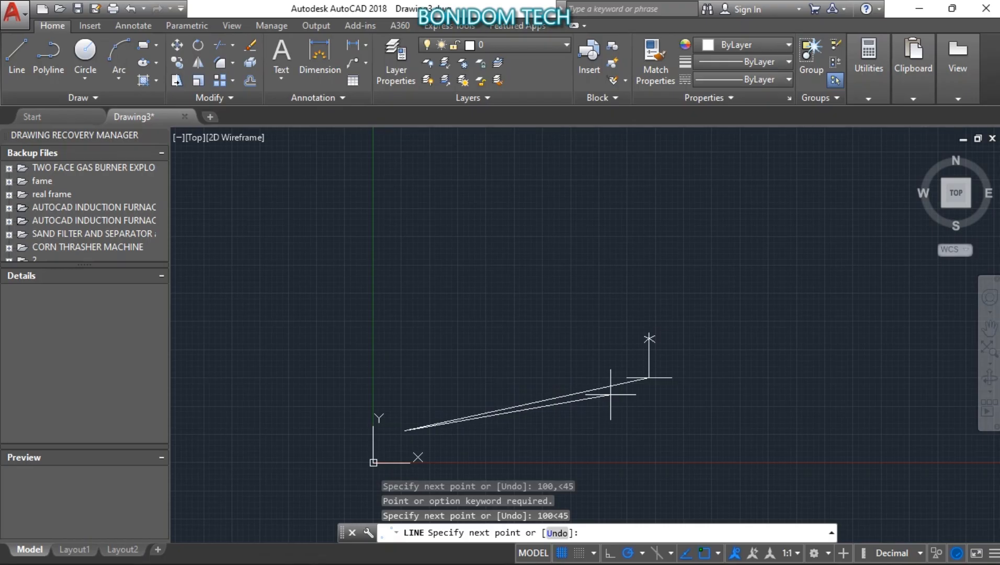
right_click(611, 218)
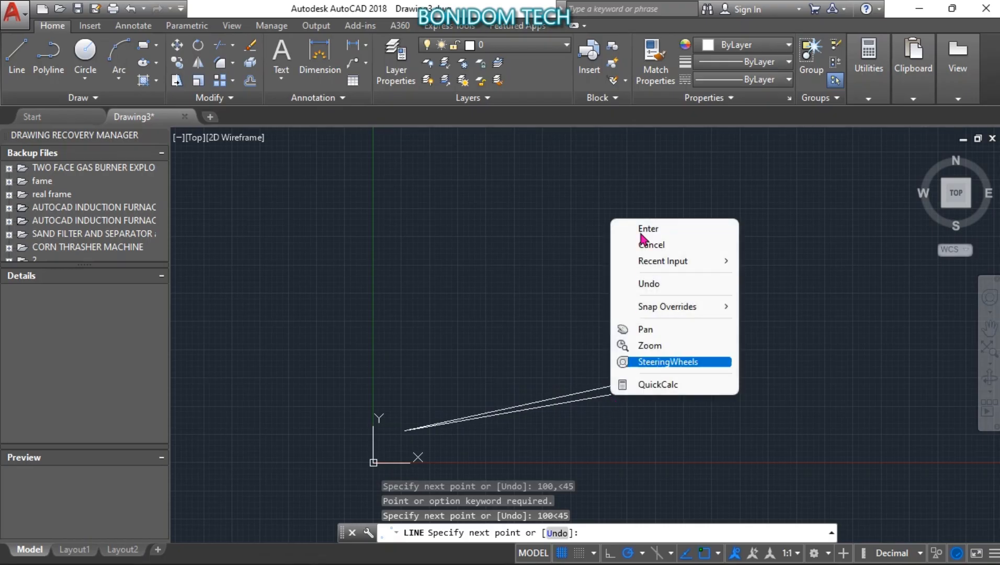
left_click(644, 226)
left_click(572, 391)
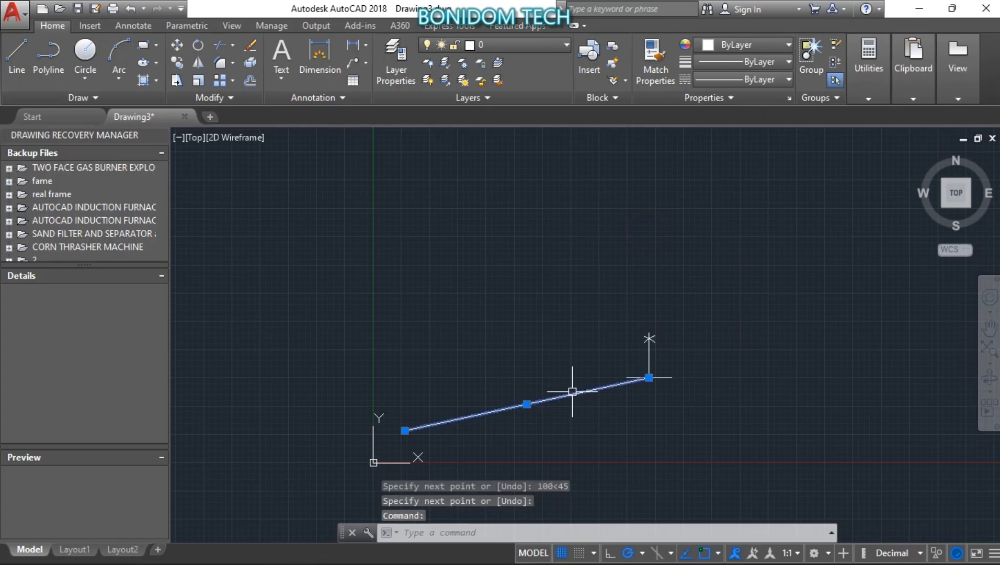
key("Delete")
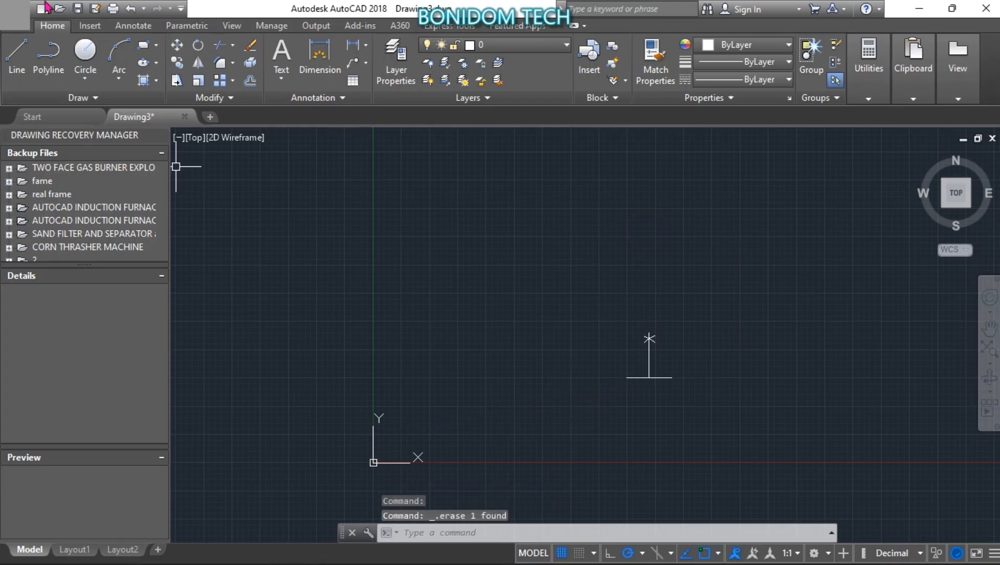
left_click(21, 56)
scroll(675, 373, "up", 10)
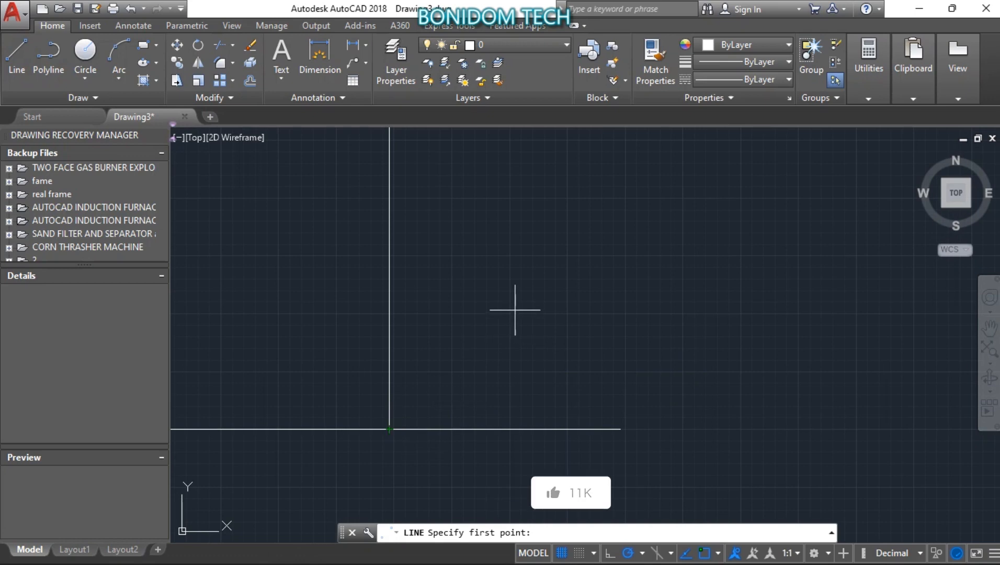
scroll(515, 310, "down", 3)
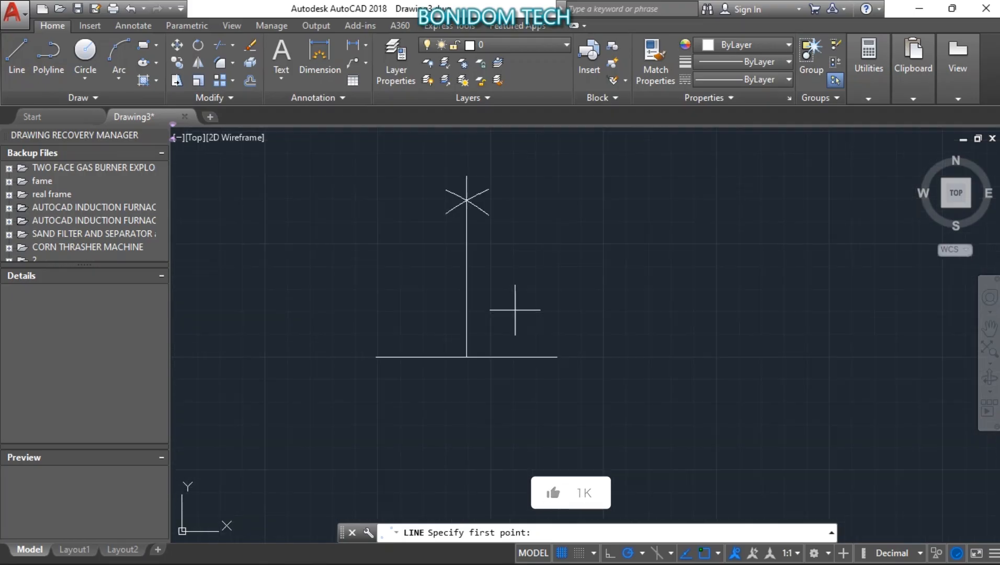
left_click(16, 55)
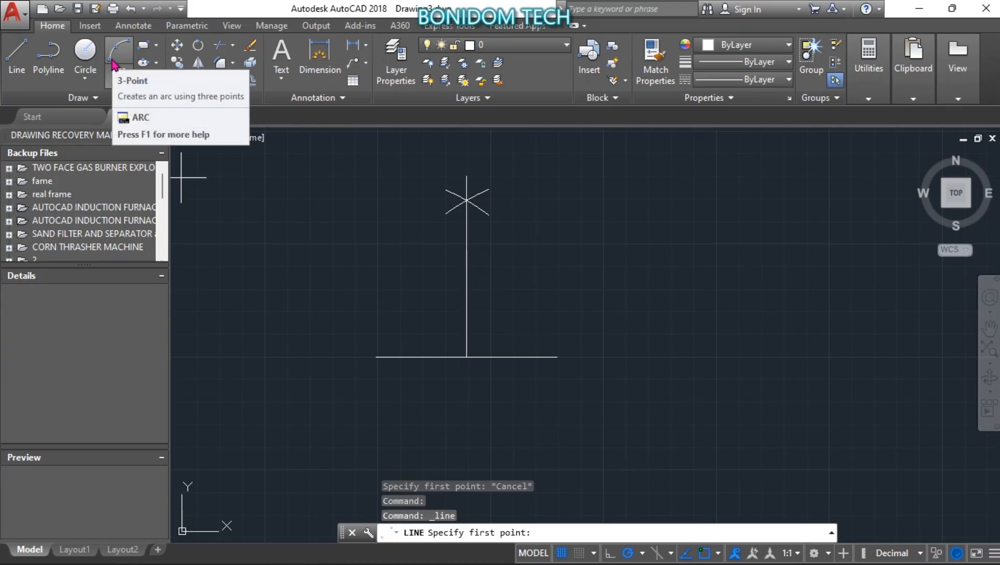
Step: Try a circle of radius 100 centred on the horizontal line's right endpoint, and erase it
left_click(82, 50)
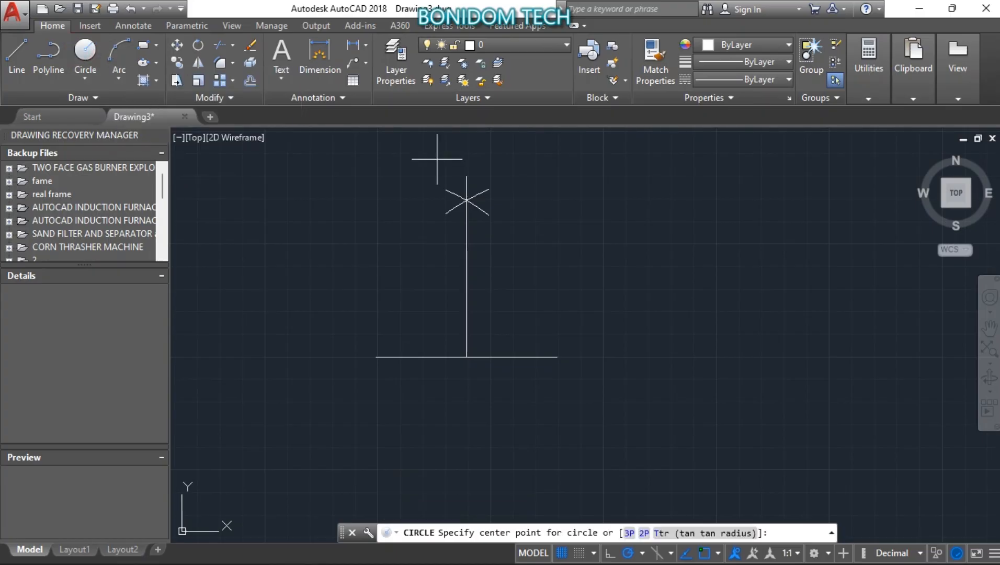
left_click(555, 356)
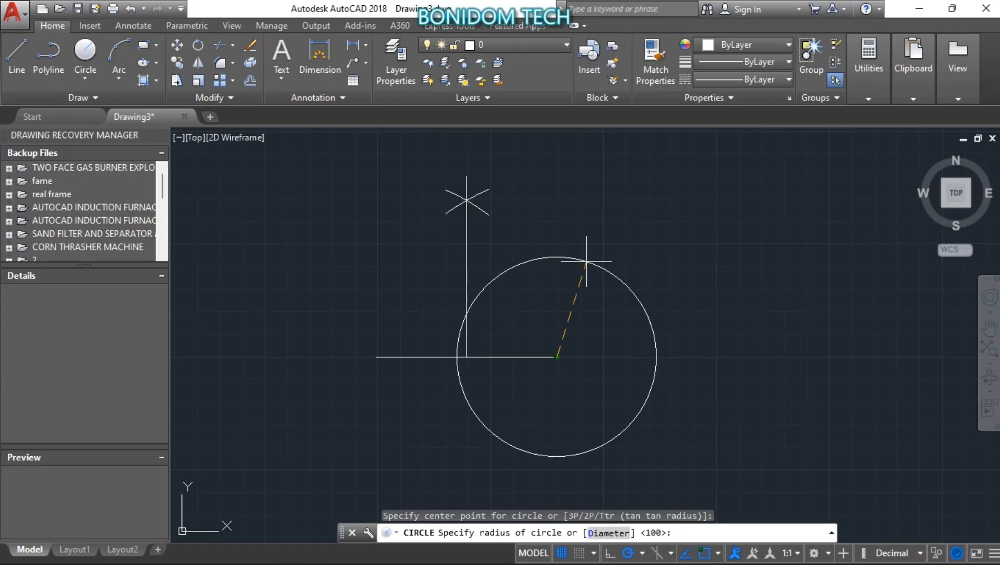
right_click(585, 260)
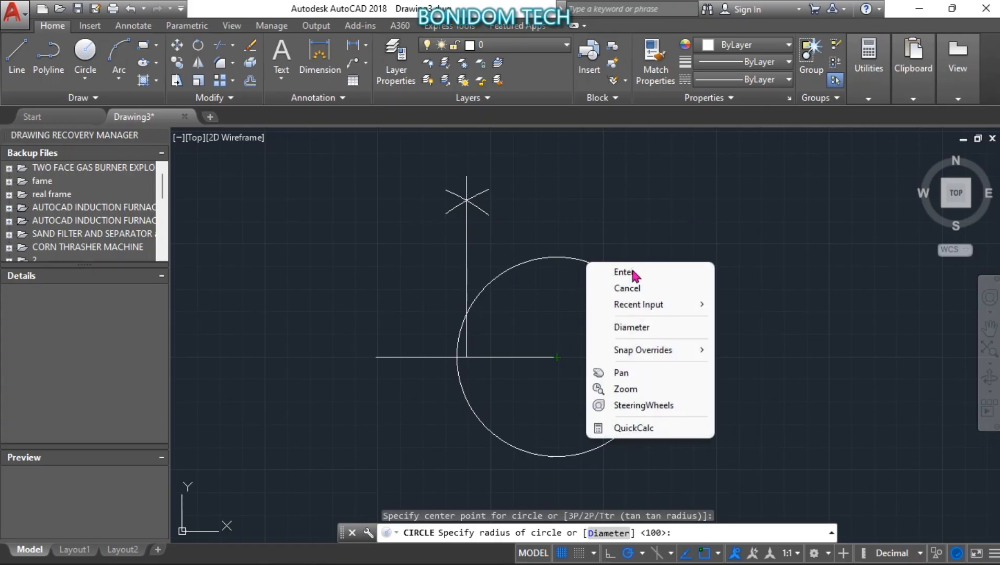
left_click(595, 277)
left_click(723, 285)
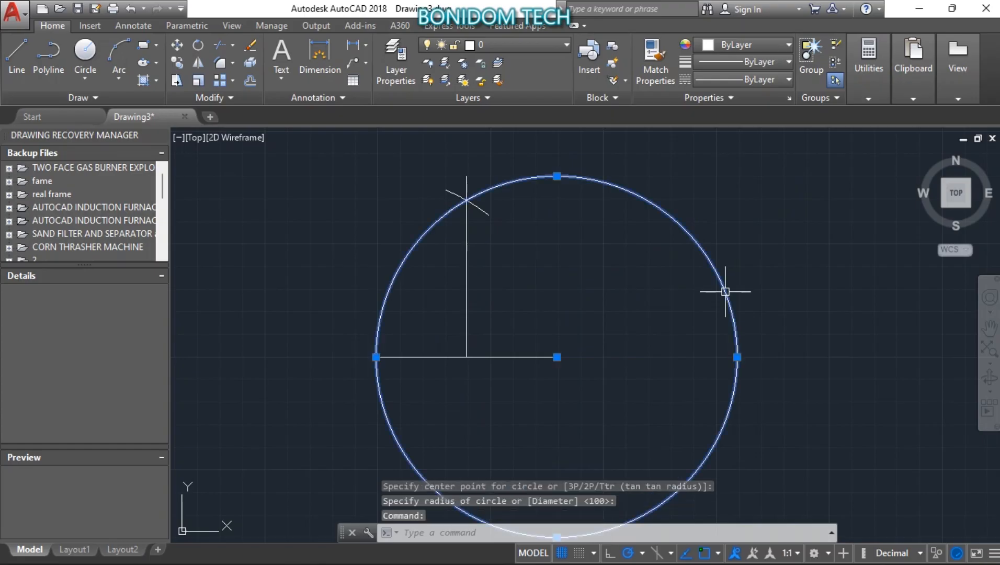
left_click(250, 45)
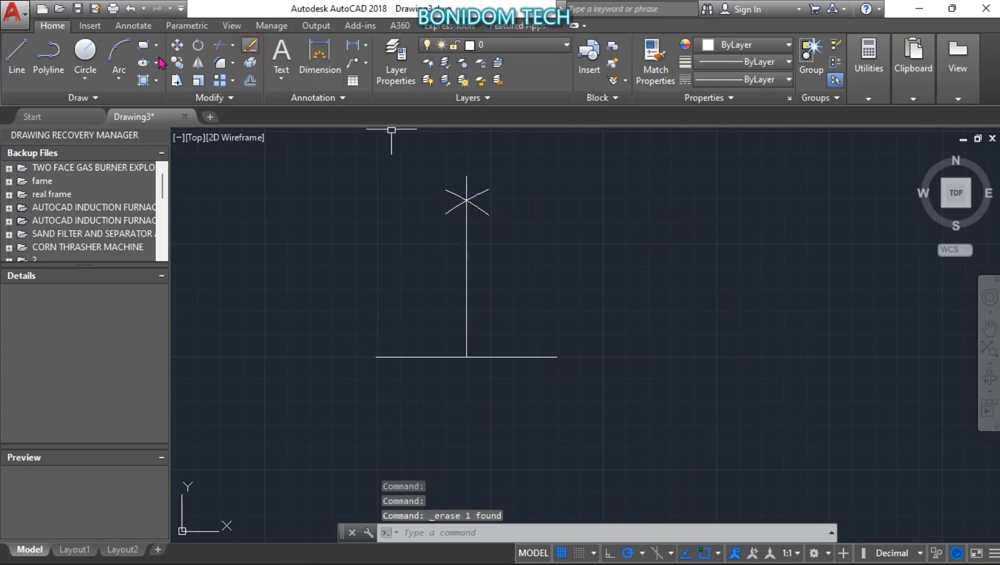
Step: Draw a circle of radius 40 centred on the midpoint of the horizontal line
left_click(467, 357)
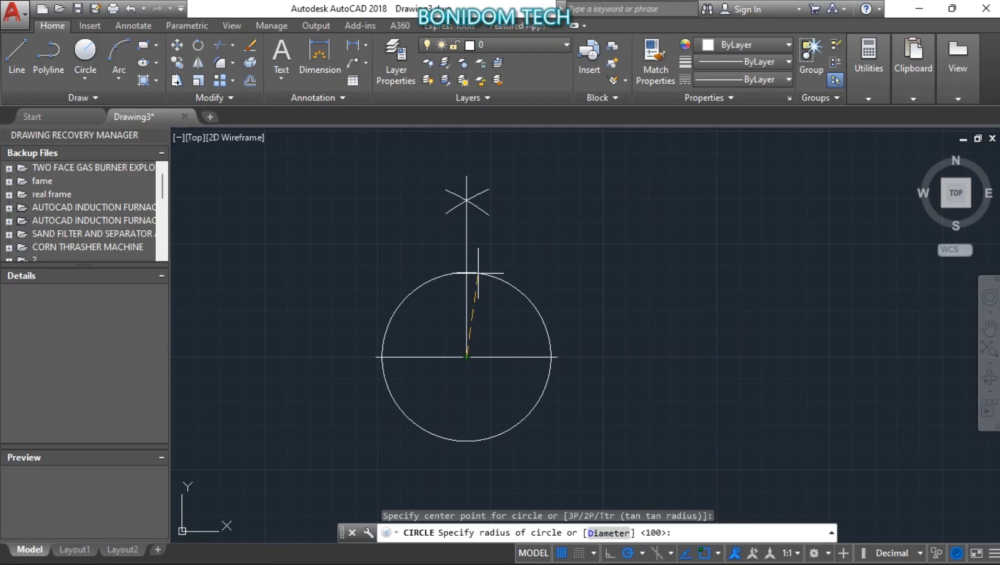
type("40")
key("Return")
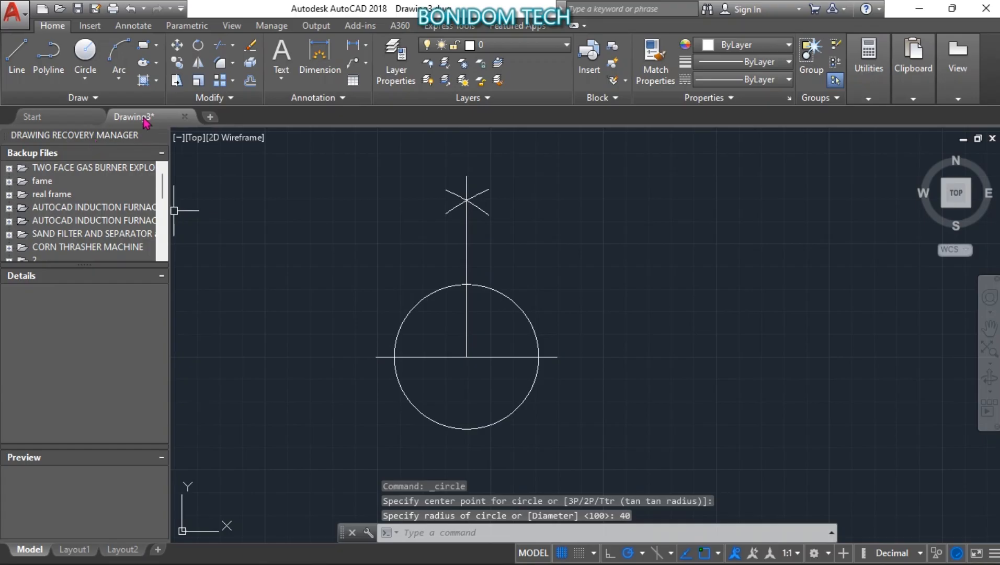
Step: Draw a circle of radius 50 centred where the existing circle crosses the right half of the horizontal line
left_click(85, 50)
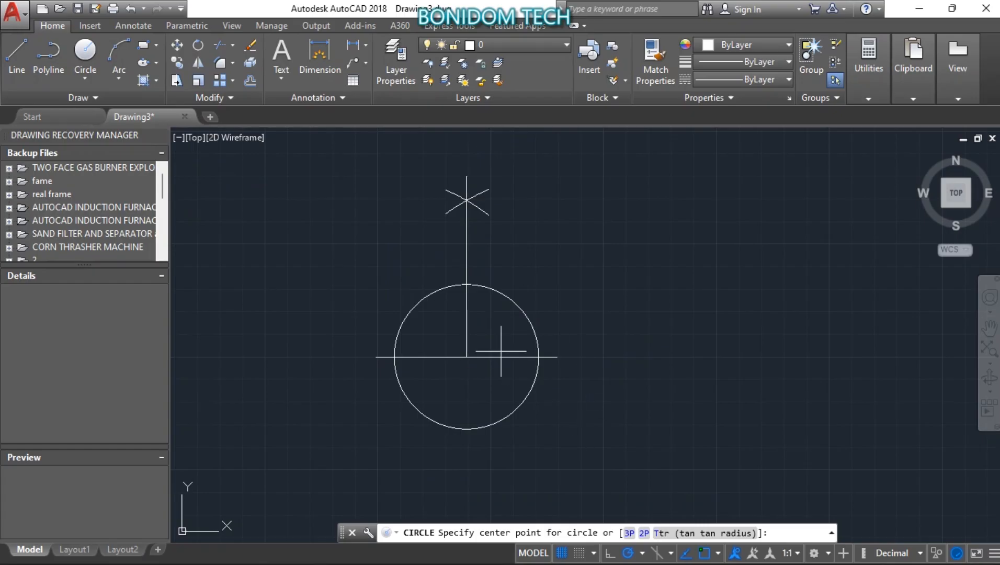
left_click(539, 357)
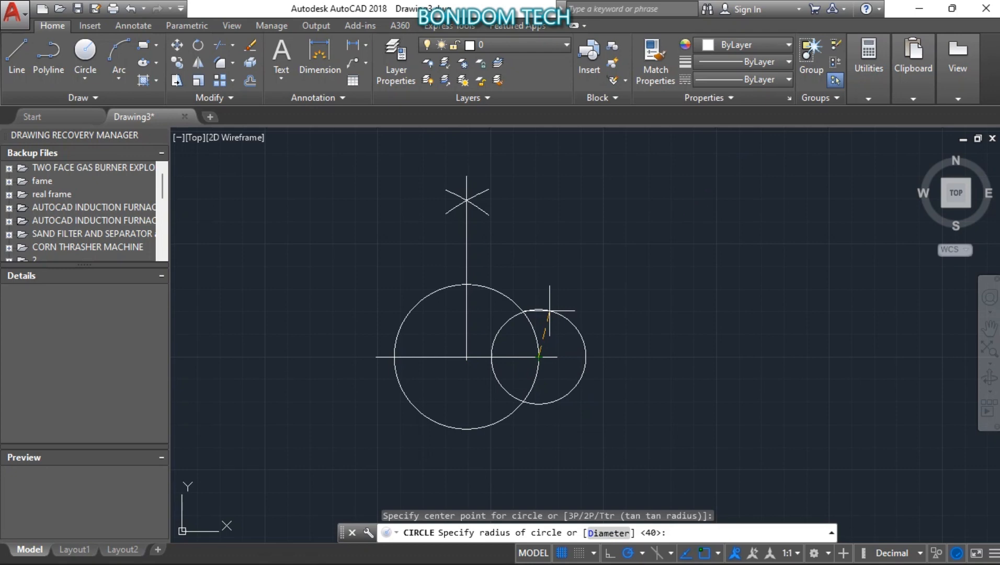
type("50")
key("Return")
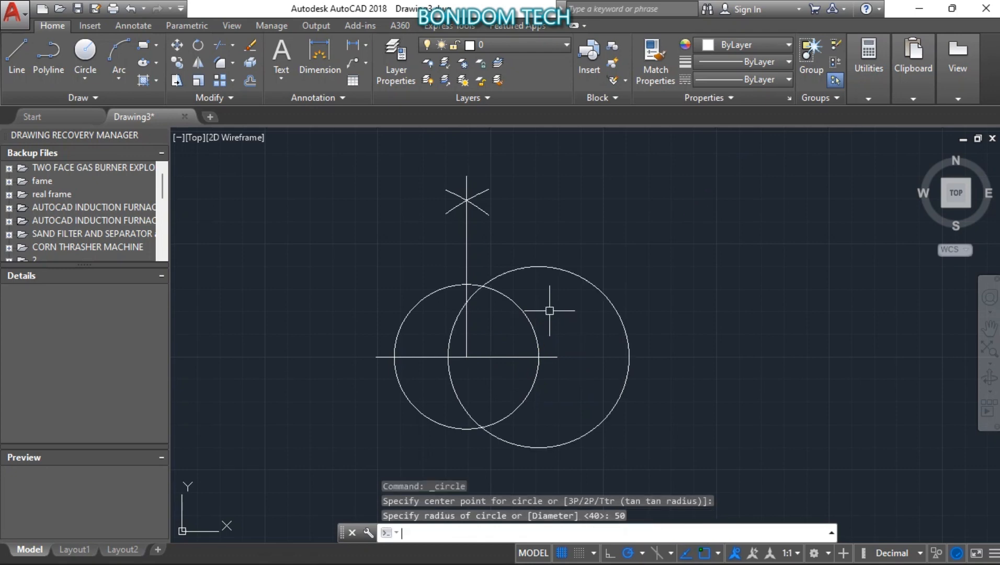
Step: Draw another circle of radius 50 centred where the radius-40 circle crosses the vertical bisector
key("Return")
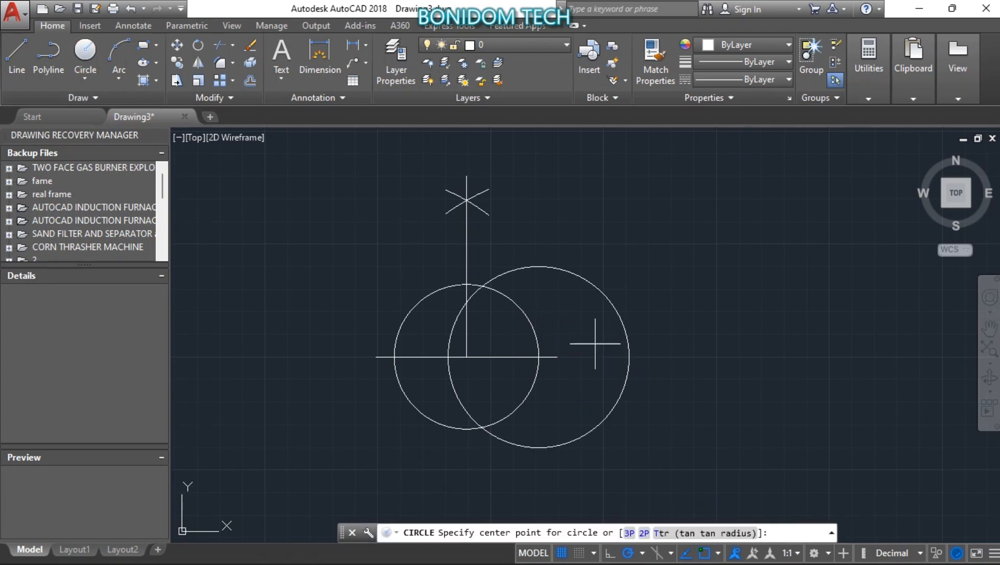
left_click(466, 284)
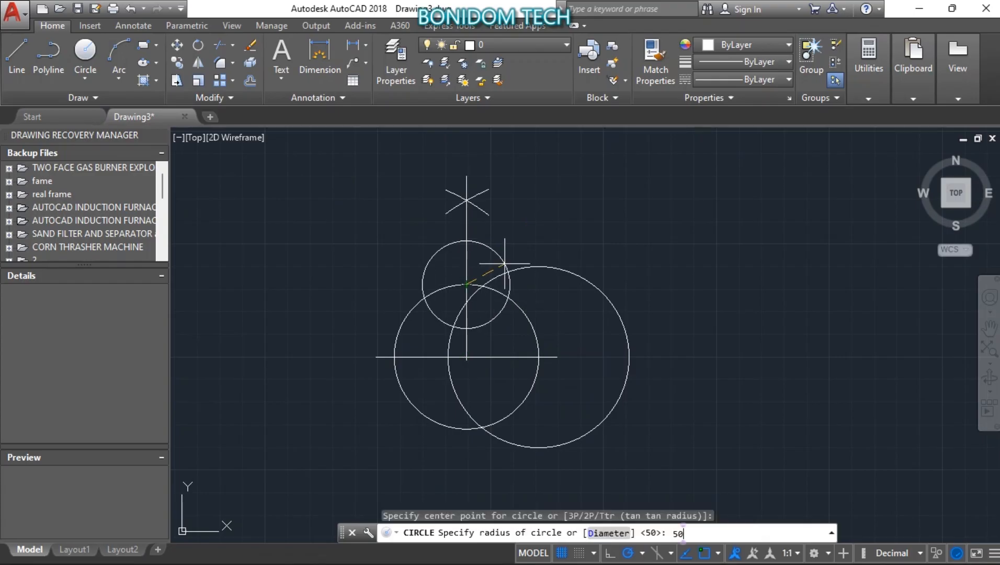
type("50")
key("Return")
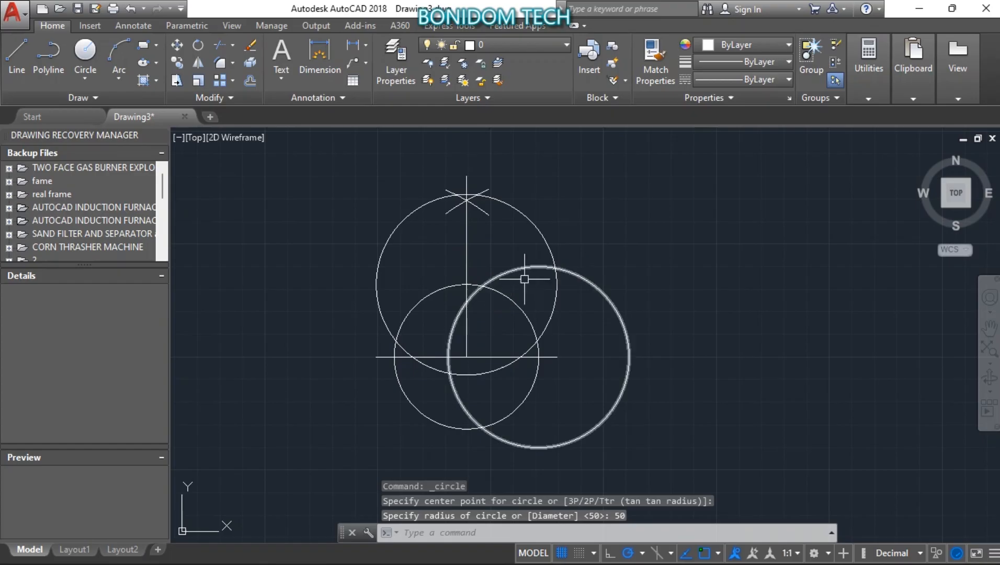
Step: Draw a line from the horizontal line's midpoint to the upper-right intersection of the two radius-50 circles
left_click(24, 46)
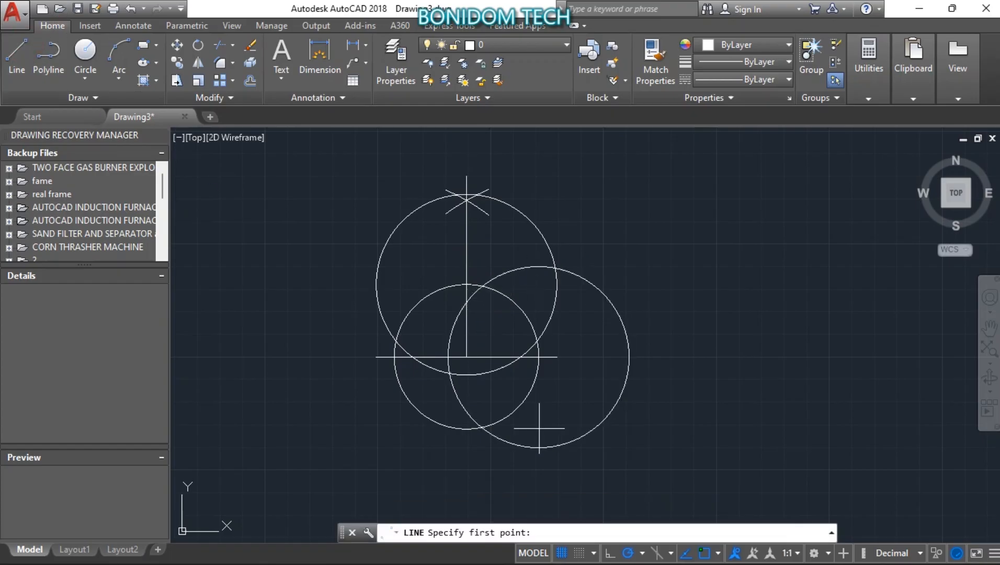
left_click(466, 357)
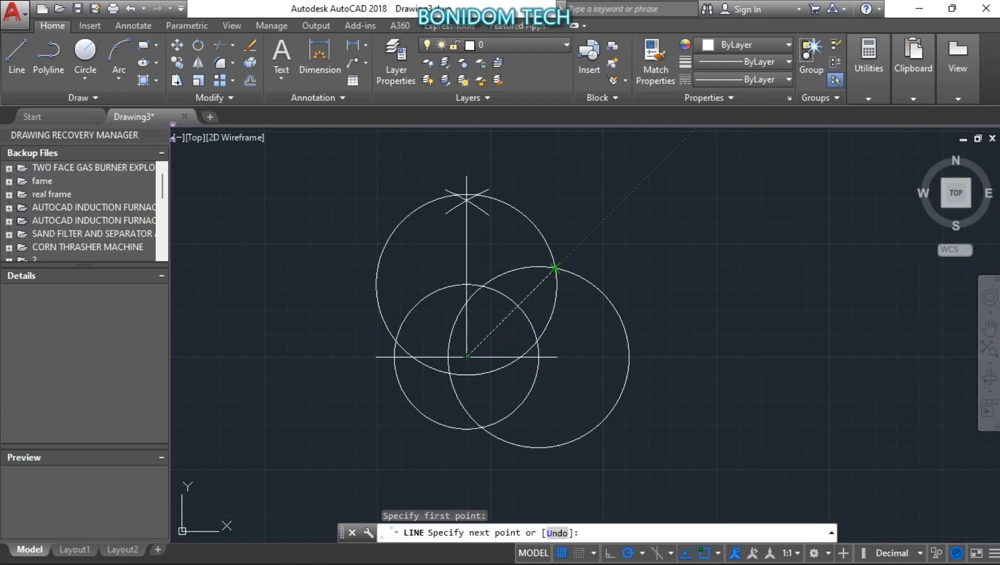
left_click(556, 268)
right_click(606, 236)
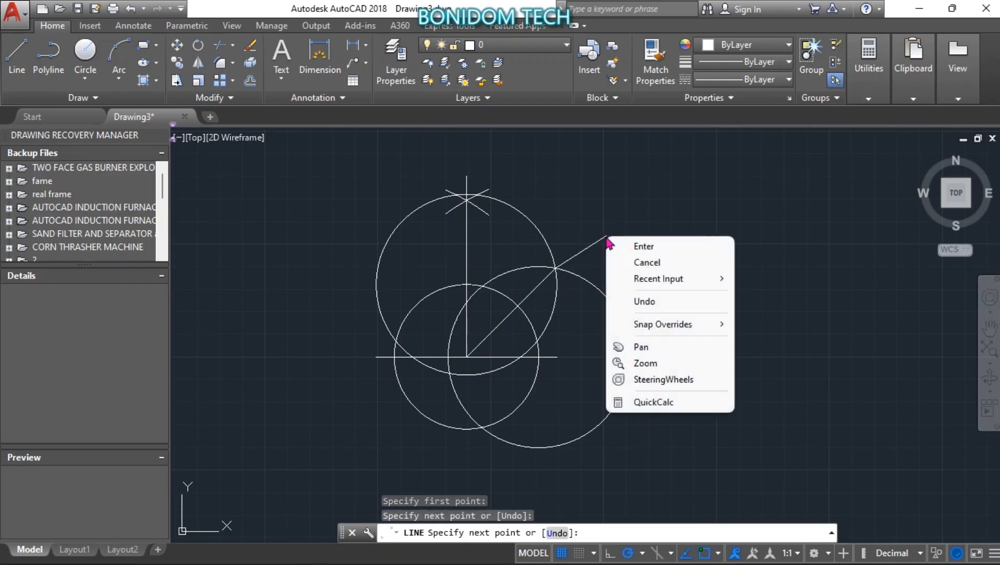
left_click(634, 246)
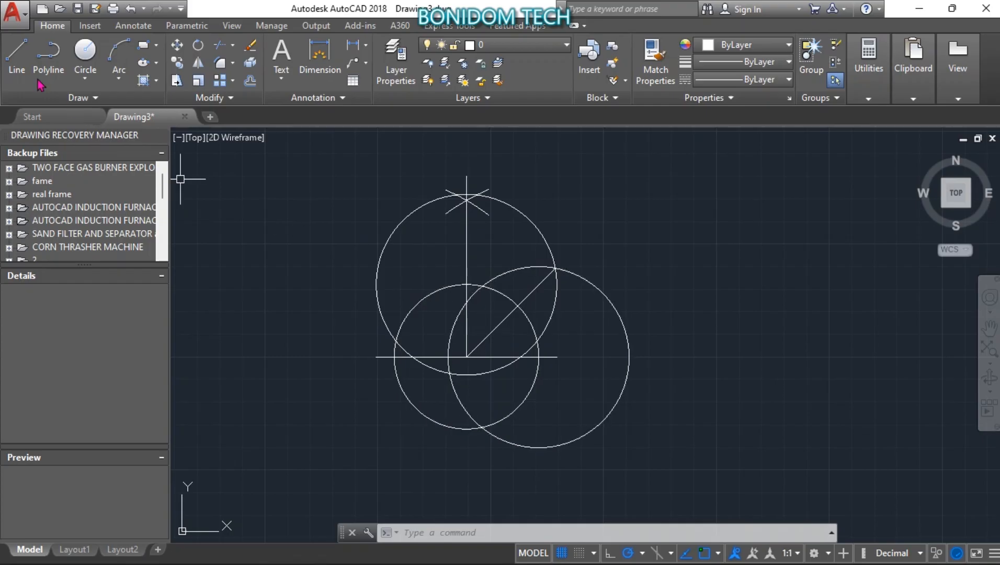
left_click(219, 45)
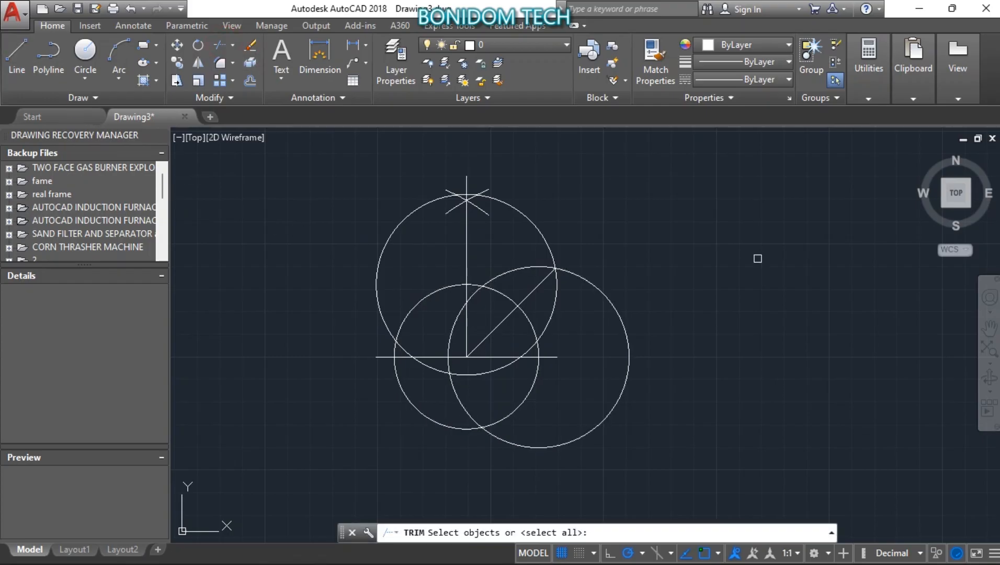
left_click(644, 443)
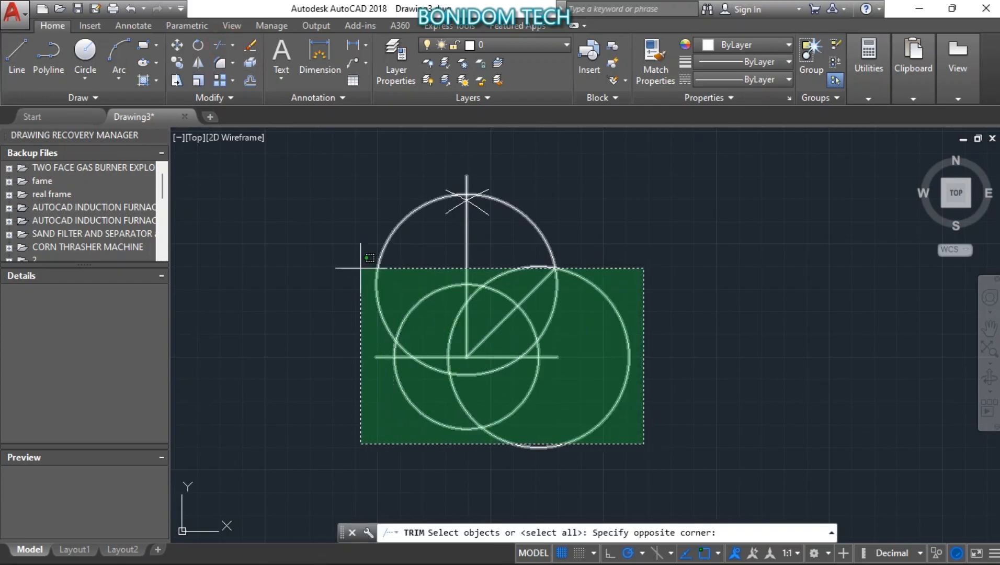
left_click(369, 259)
key("Return")
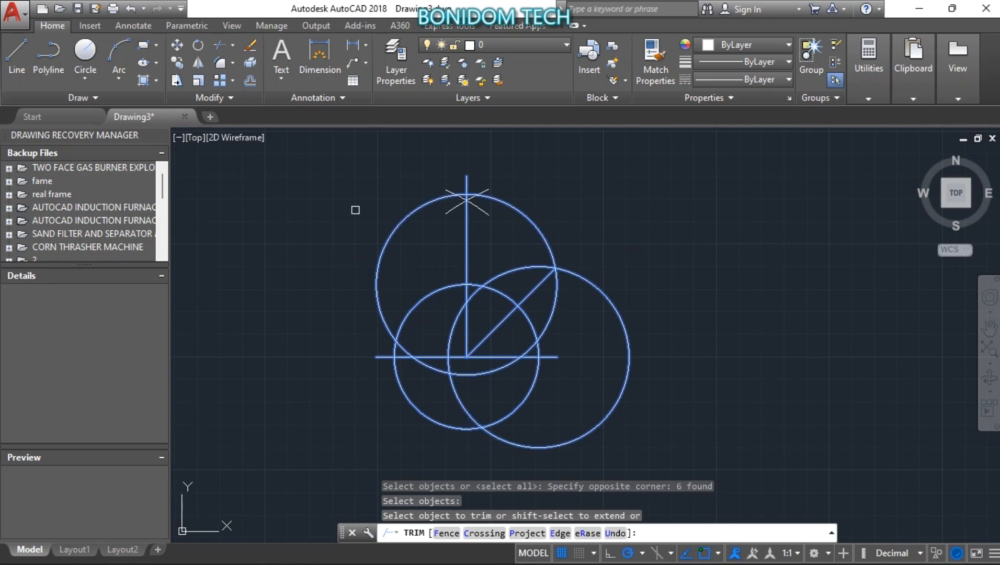
Step: Draw a small rectangle around the upper-right intersection of the two radius-50 circles as a trimming boundary
left_click(144, 45)
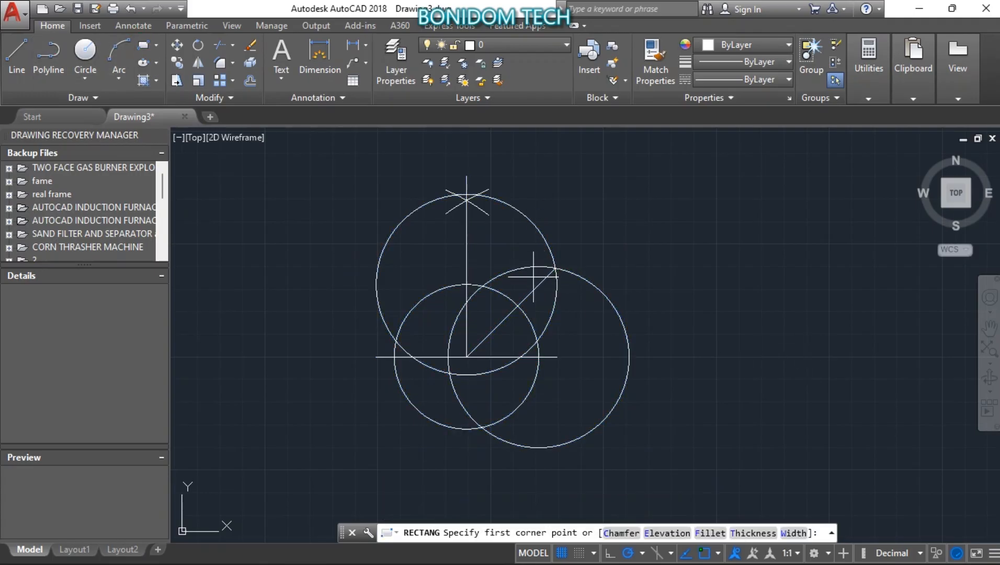
left_click(571, 287)
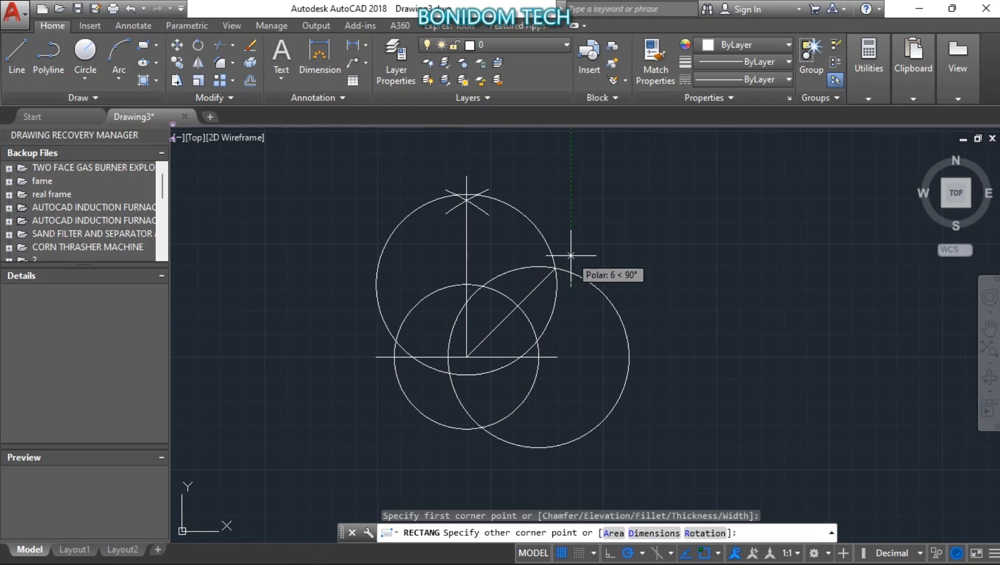
left_click(539, 256)
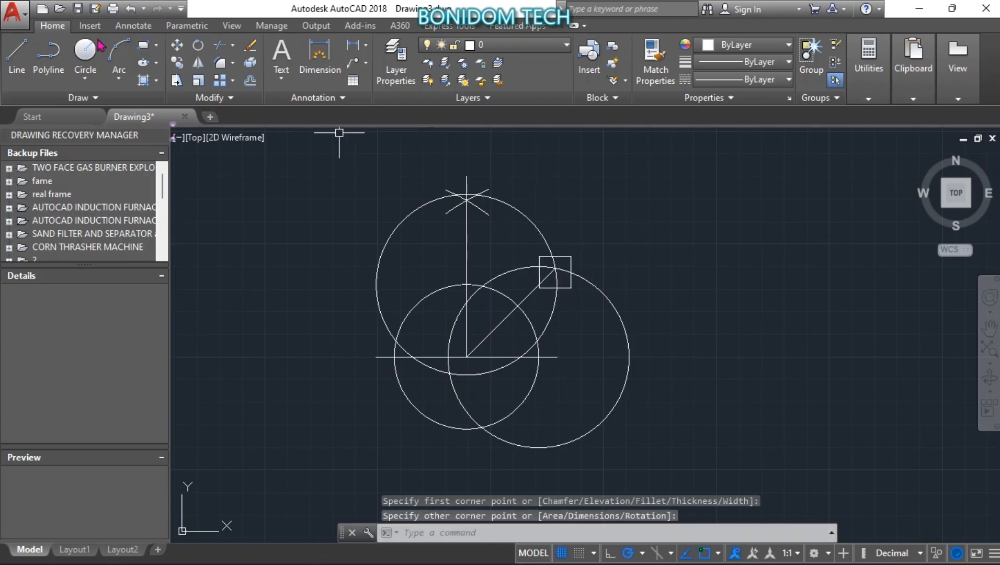
Step: Trim the two radius-50 circles outside the small rectangle, keeping the short crossing arcs inside it
left_click(220, 45)
left_click(671, 453)
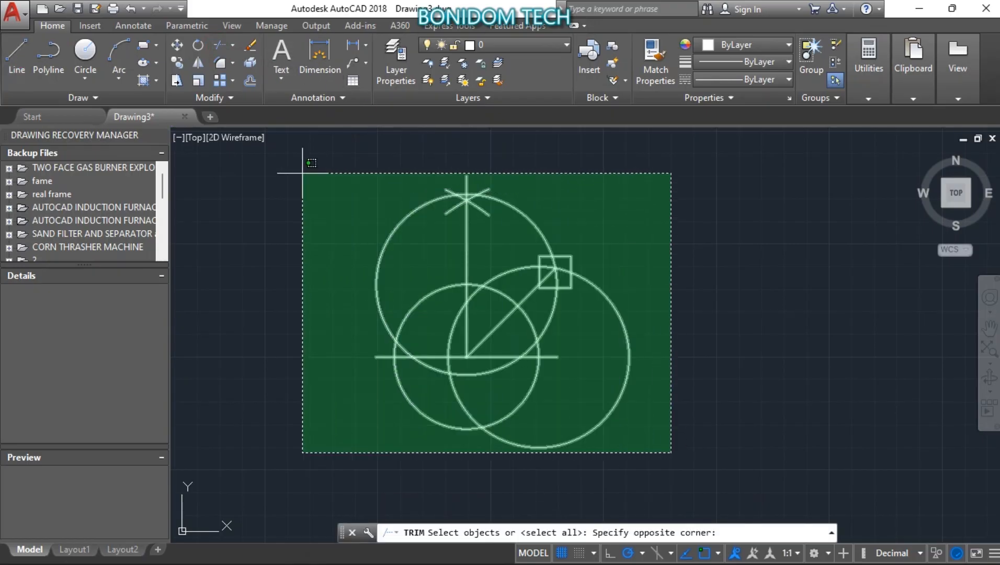
left_click(304, 172)
key("Return")
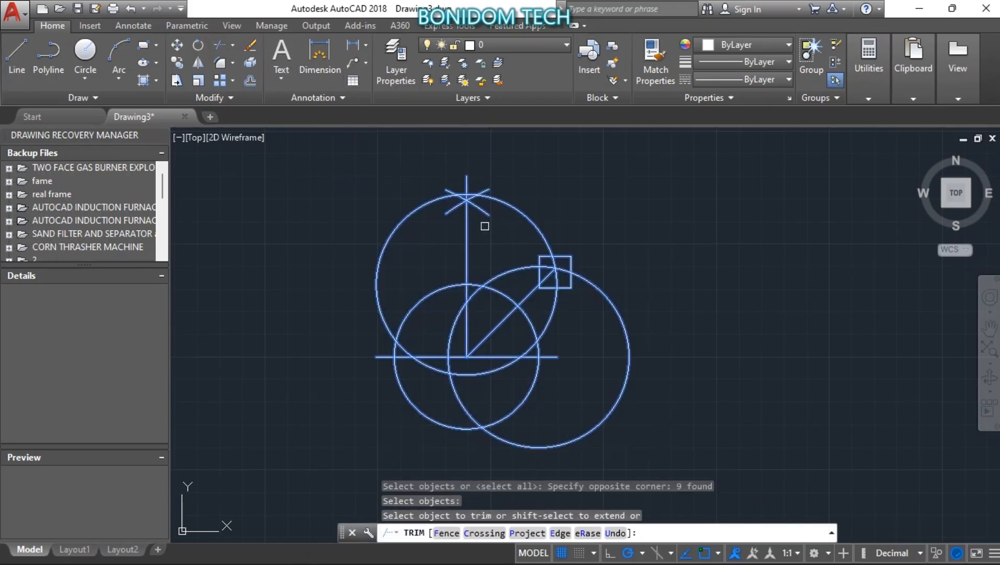
left_click(526, 220)
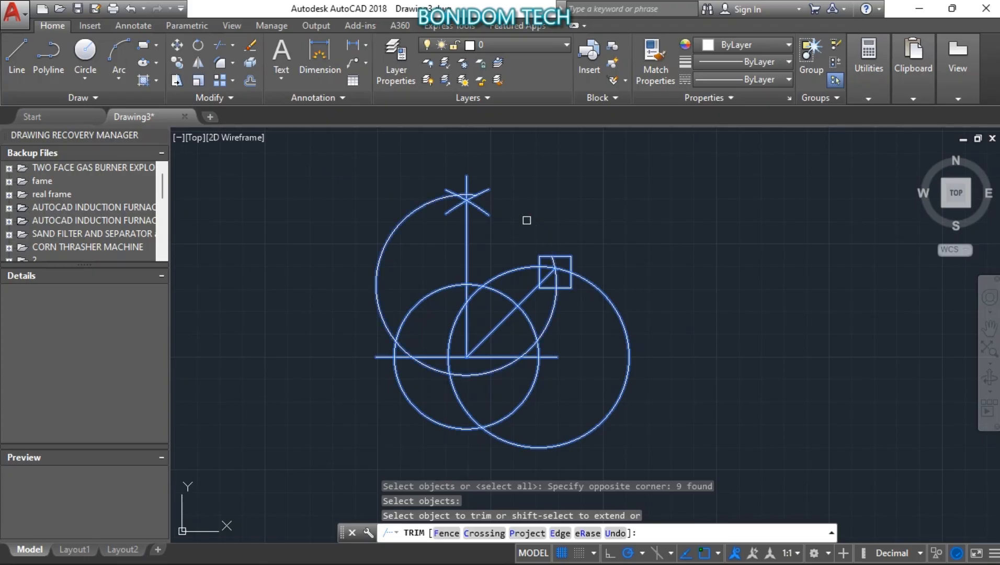
left_click(531, 267)
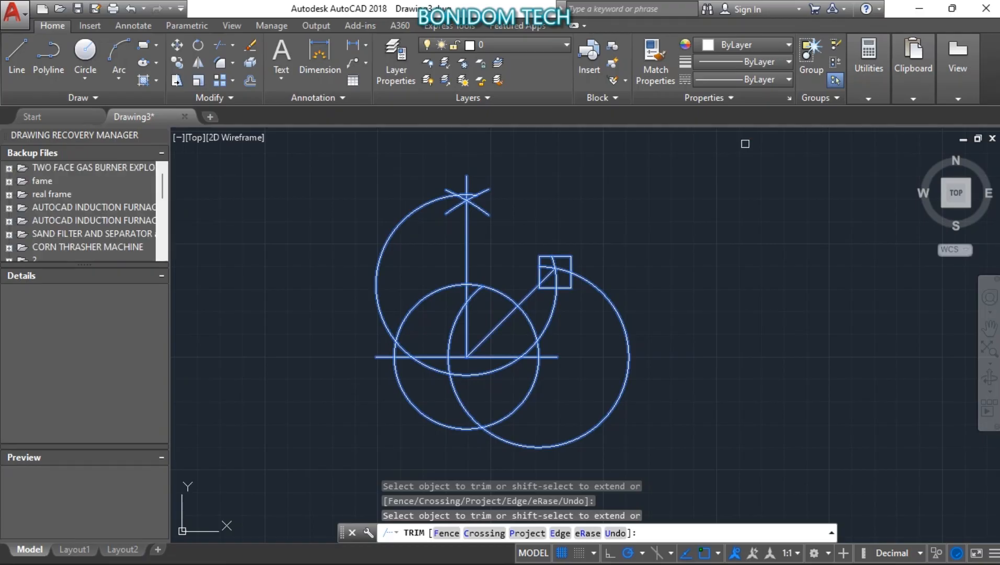
left_click(554, 304)
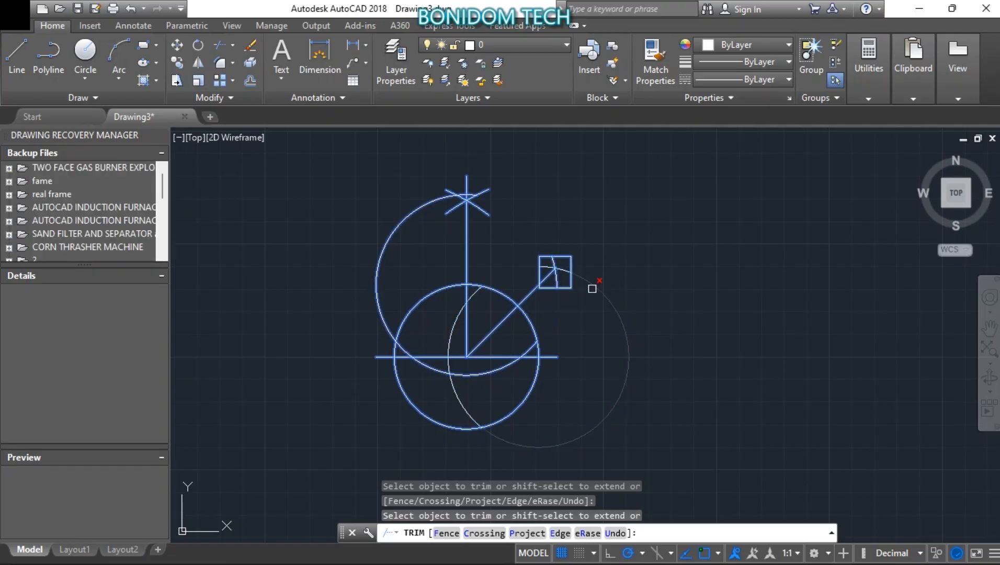
right_click(629, 299)
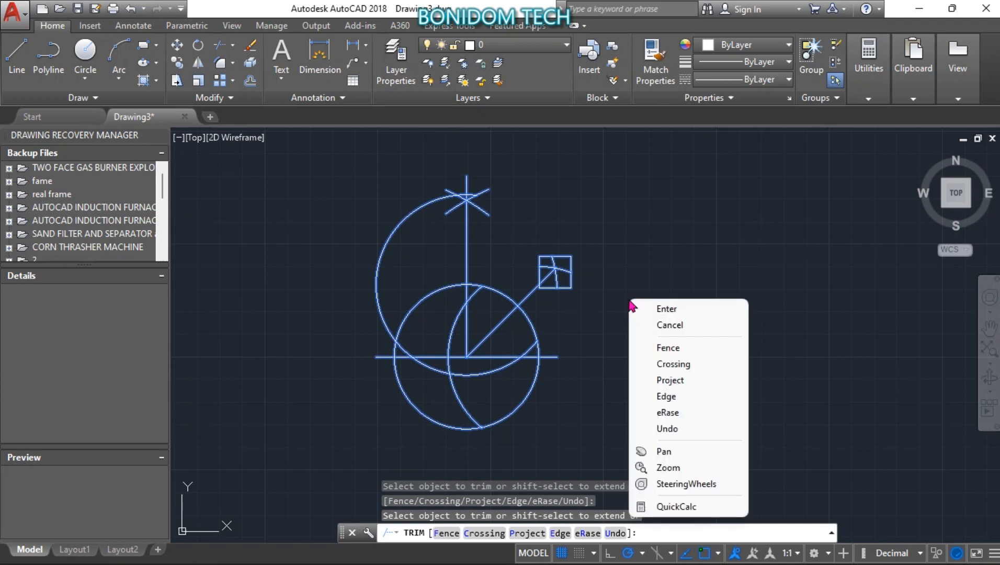
left_click(659, 309)
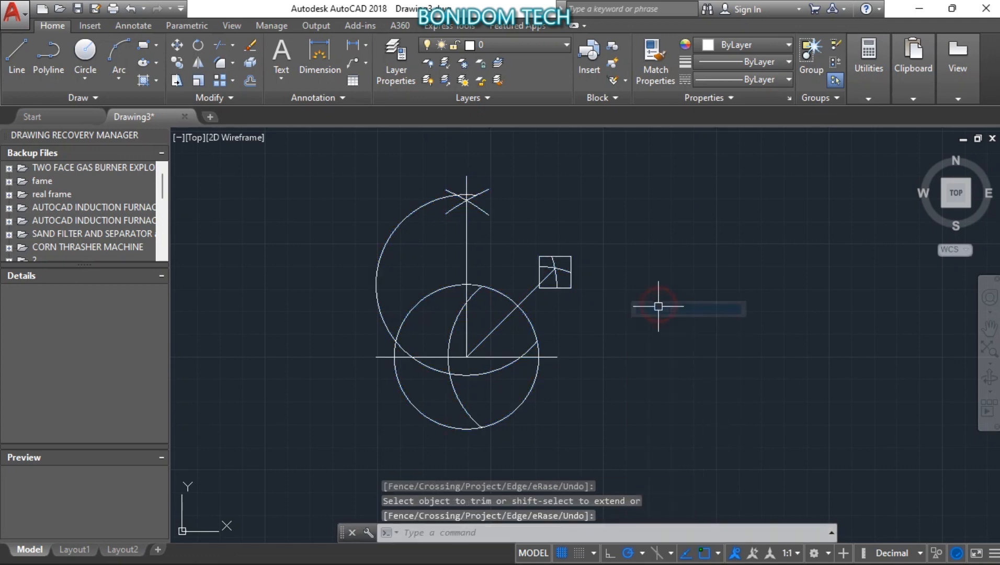
Step: Delete the two large leftover arcs of the trimmed radius-50 circles
left_click(502, 367)
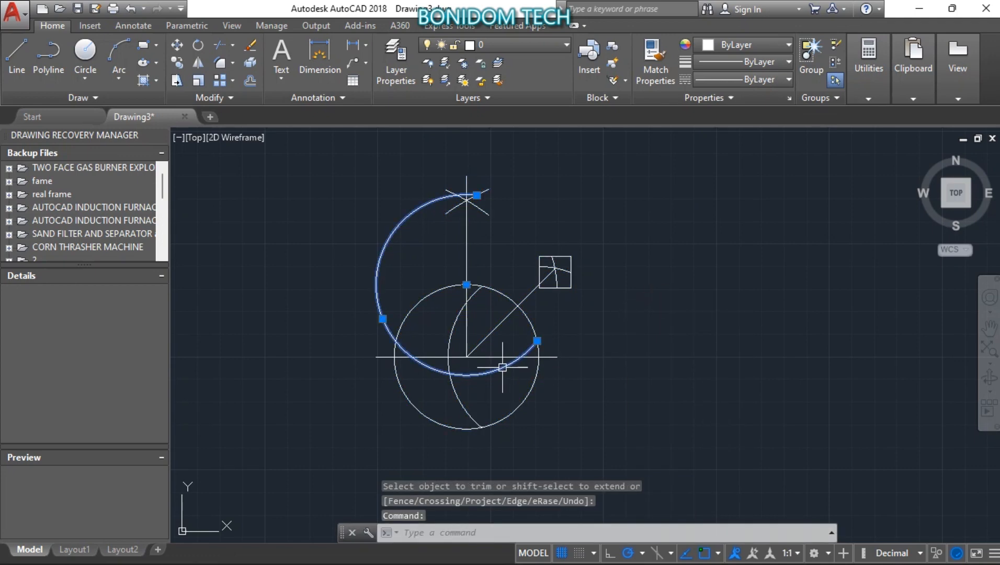
key("Delete")
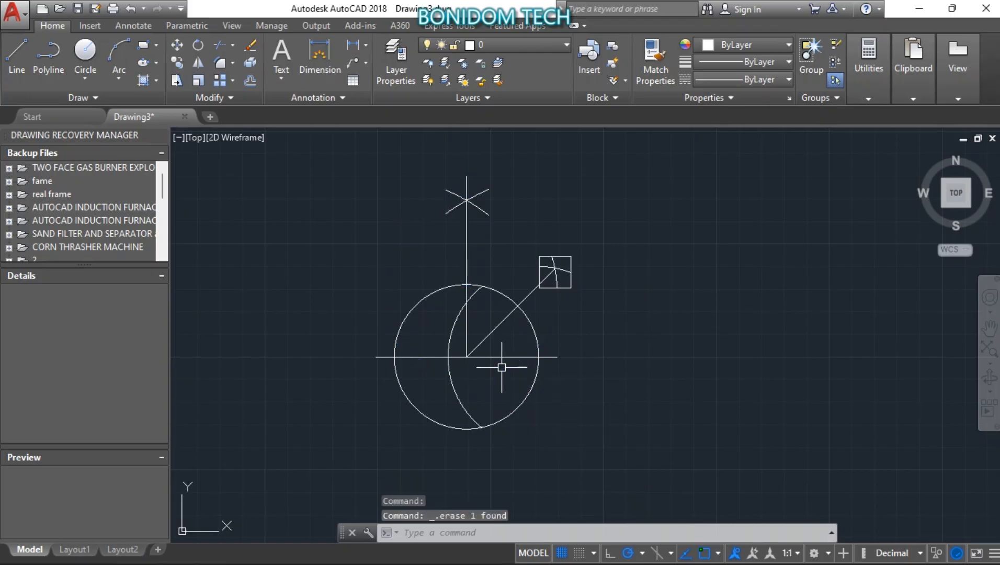
left_click(459, 398)
key("Delete")
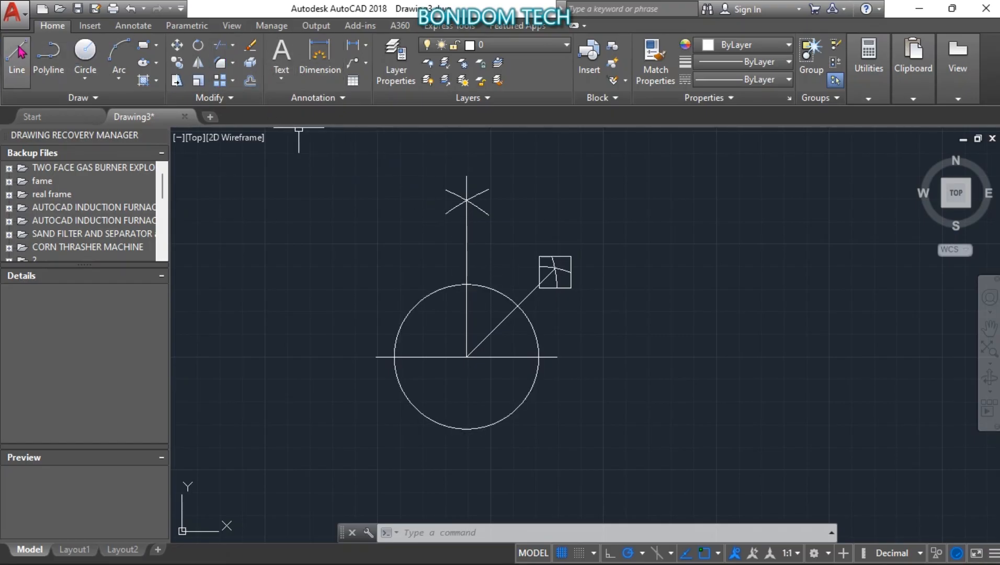
Step: Trim the radius-40 circle to the quarter arc between the vertical line and the horizontal line's right half, and delete the small rectangle
left_click(219, 45)
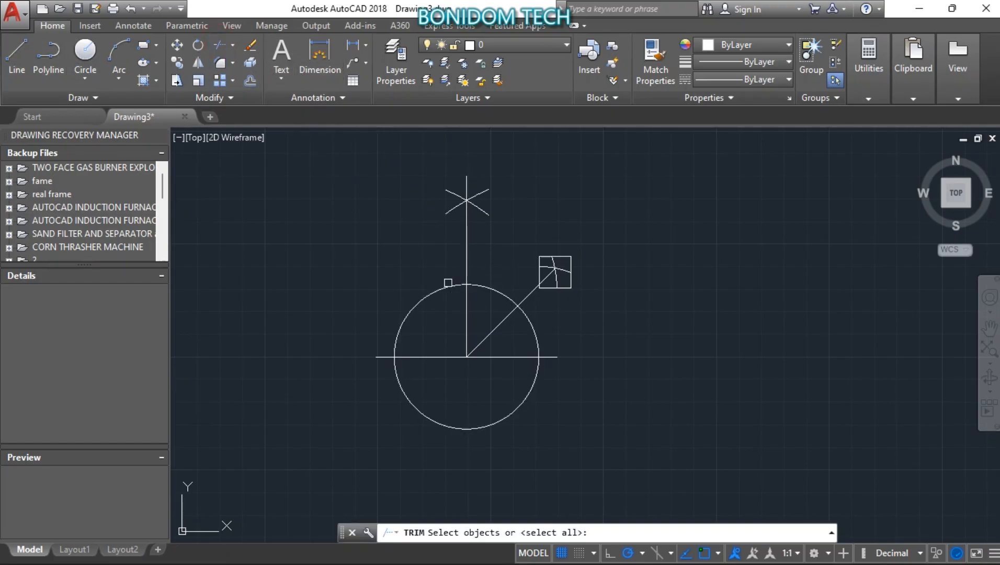
left_click(548, 421)
left_click(430, 273)
key("Return")
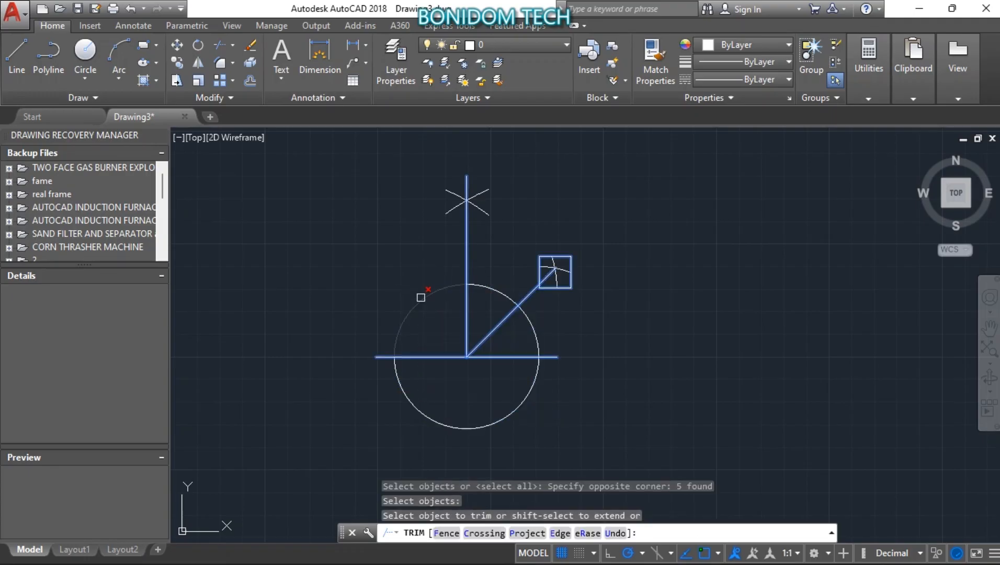
left_click(418, 291)
left_click(428, 418)
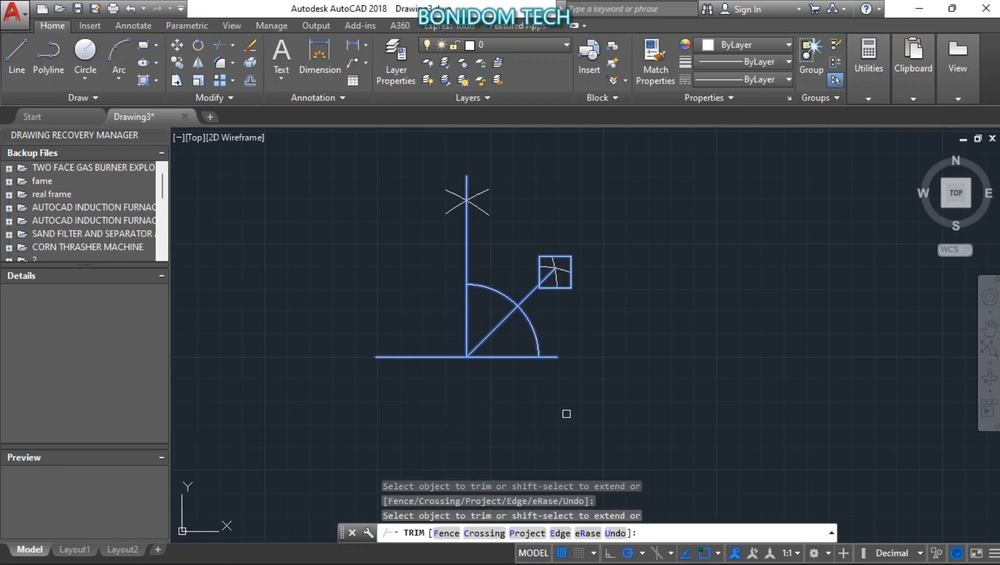
right_click(609, 382)
left_click(638, 178)
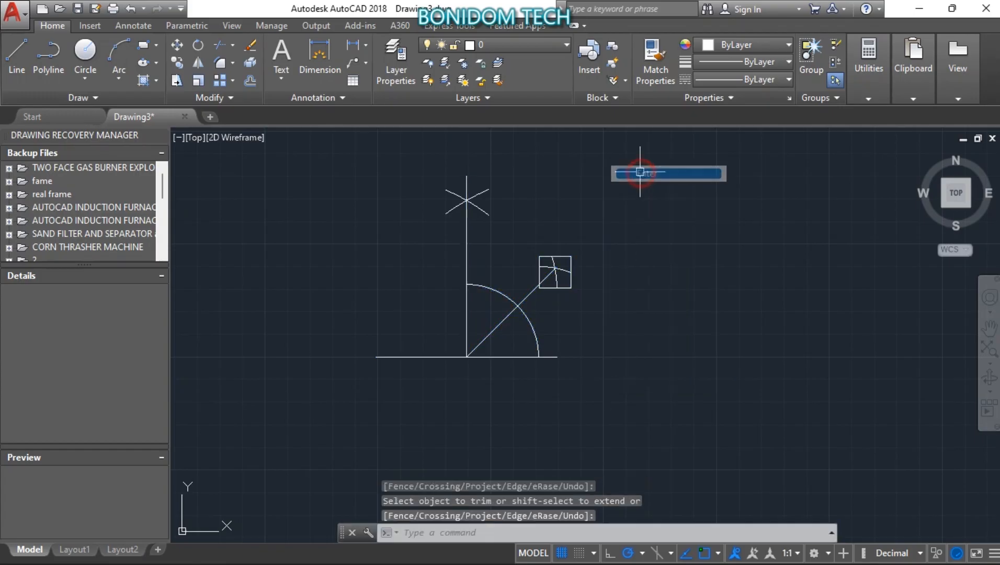
left_click(570, 284)
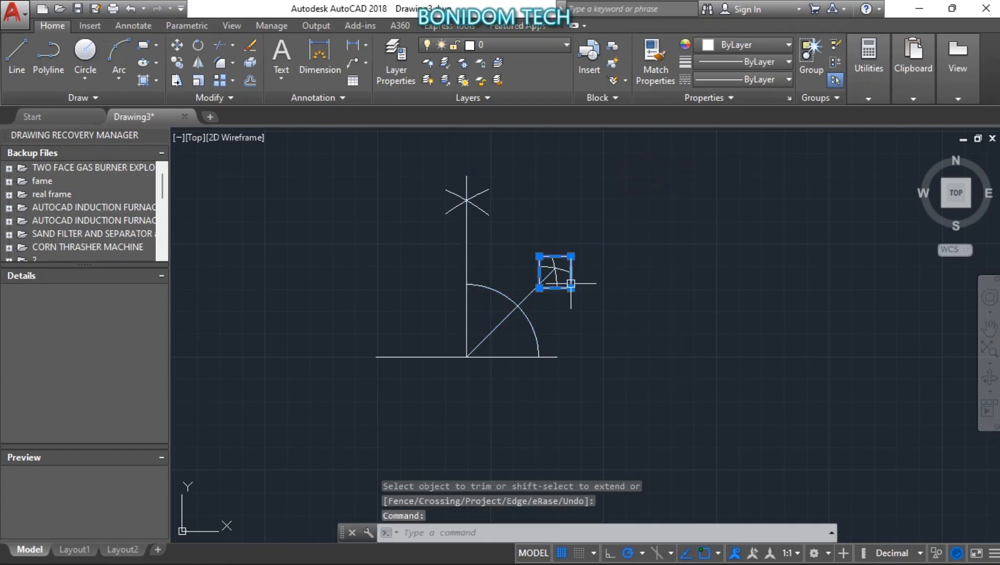
key("Delete")
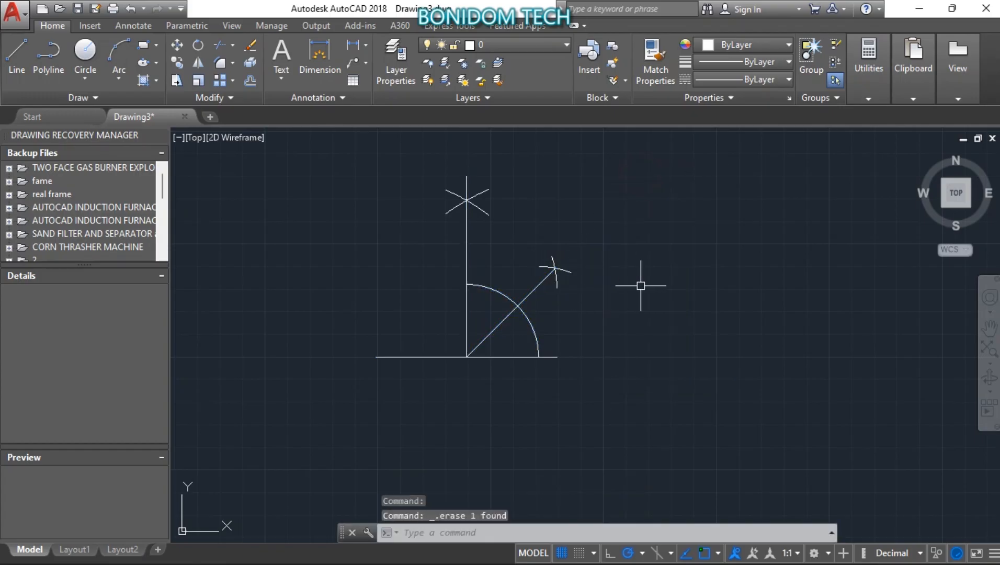
Step: Draw a line from the crossing arcs' intersection outward at 45 degrees, extending the diagonal line beyond the arcs
scroll(558, 273, "up", 6)
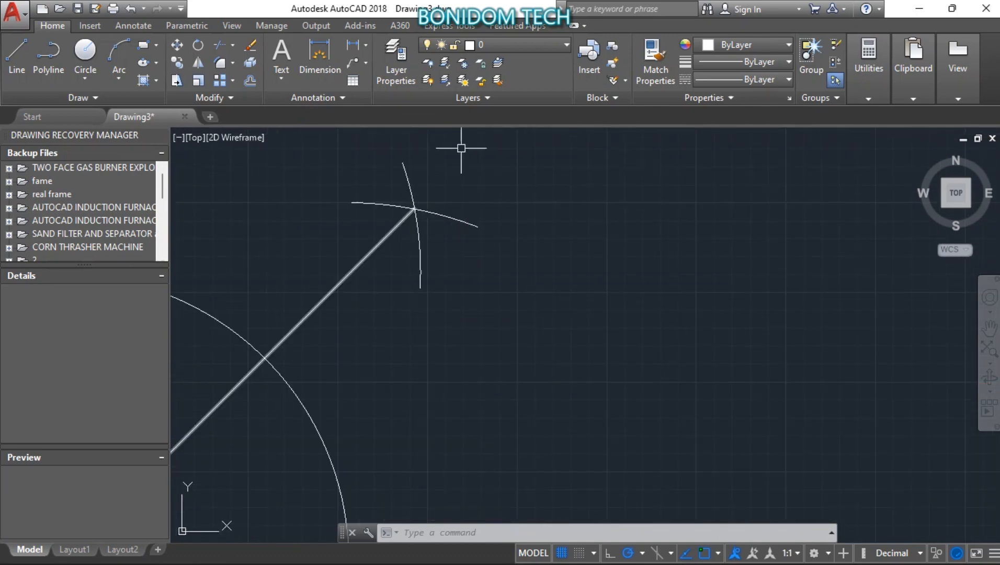
left_click(12, 65)
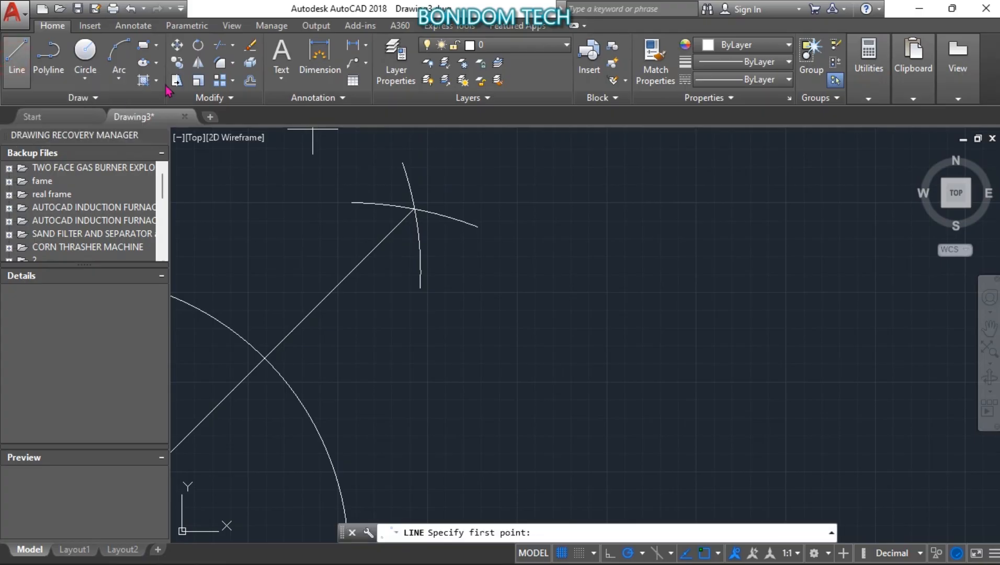
left_click(416, 210)
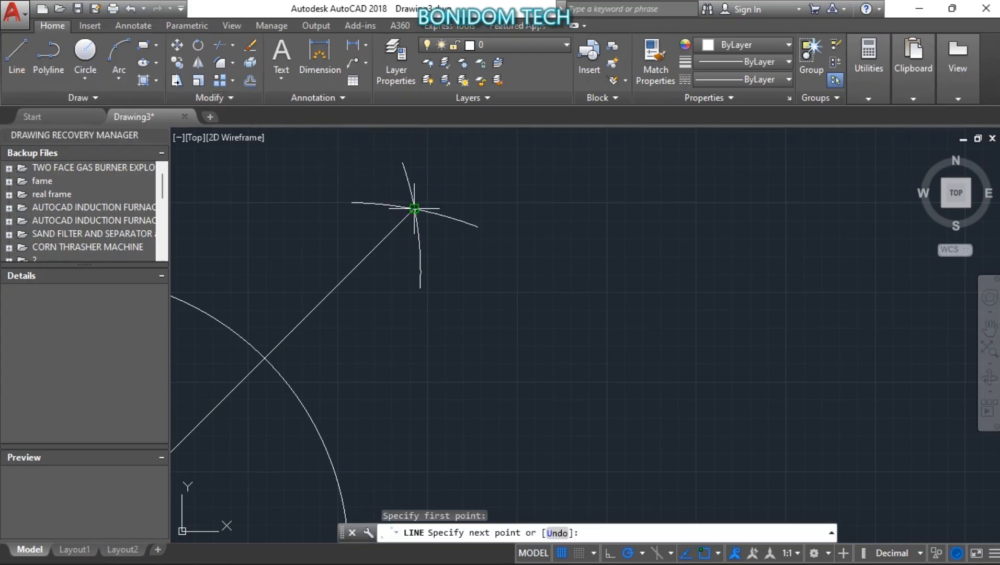
scroll(466, 153, "down", 5)
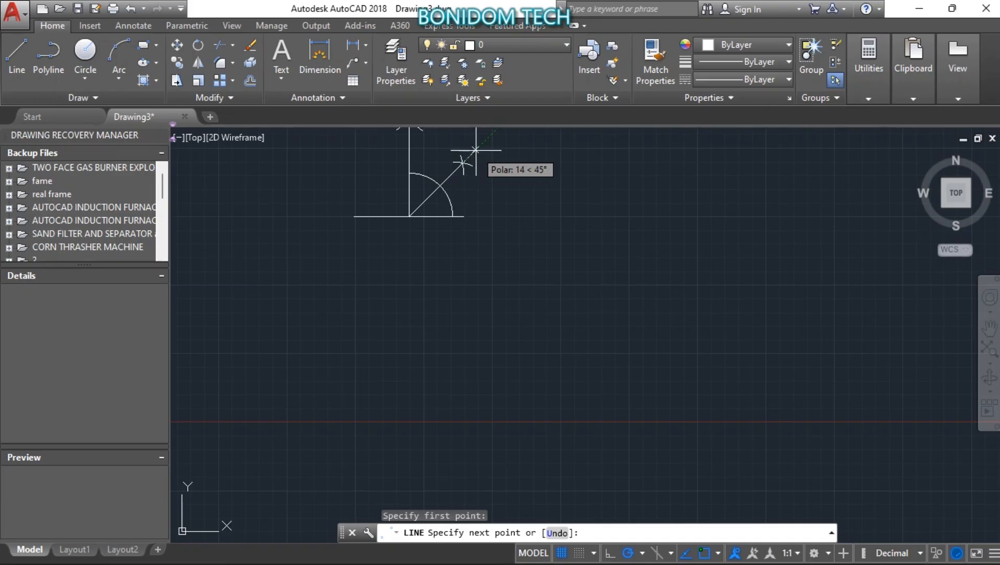
left_click(485, 140)
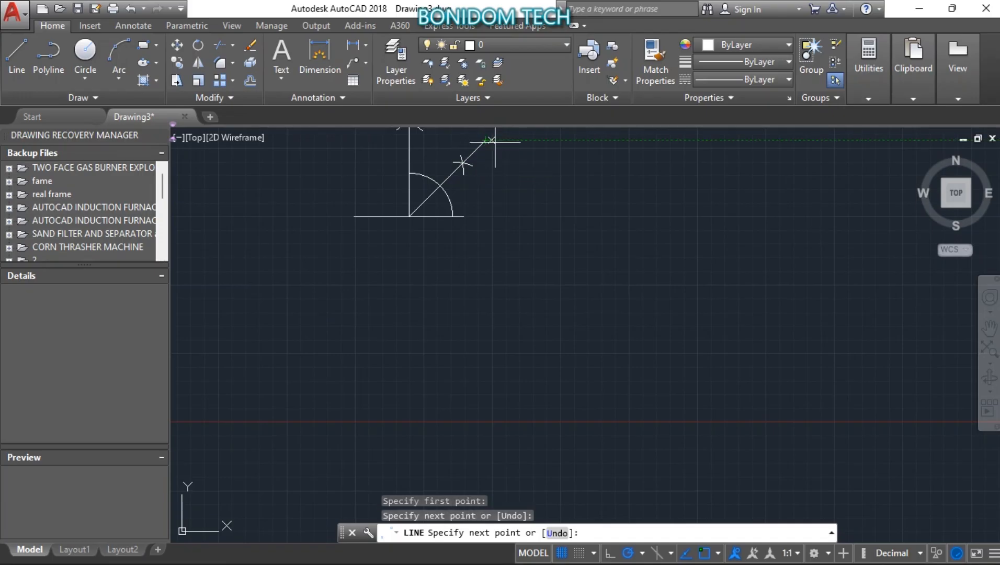
right_click(525, 168)
left_click(544, 174)
scroll(521, 191, "down", 3)
scroll(431, 170, "up", 4)
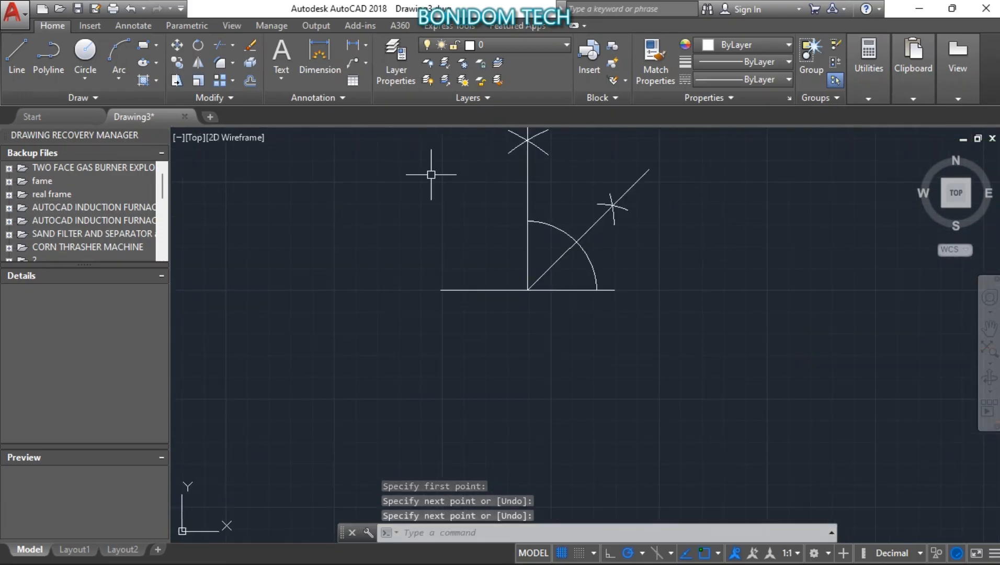
Step: Add an angular dimension between the diagonal line and the horizontal line's right half, placed inside the quarter arc
scroll(530, 202, "up", 3)
scroll(650, 263, "up", 2)
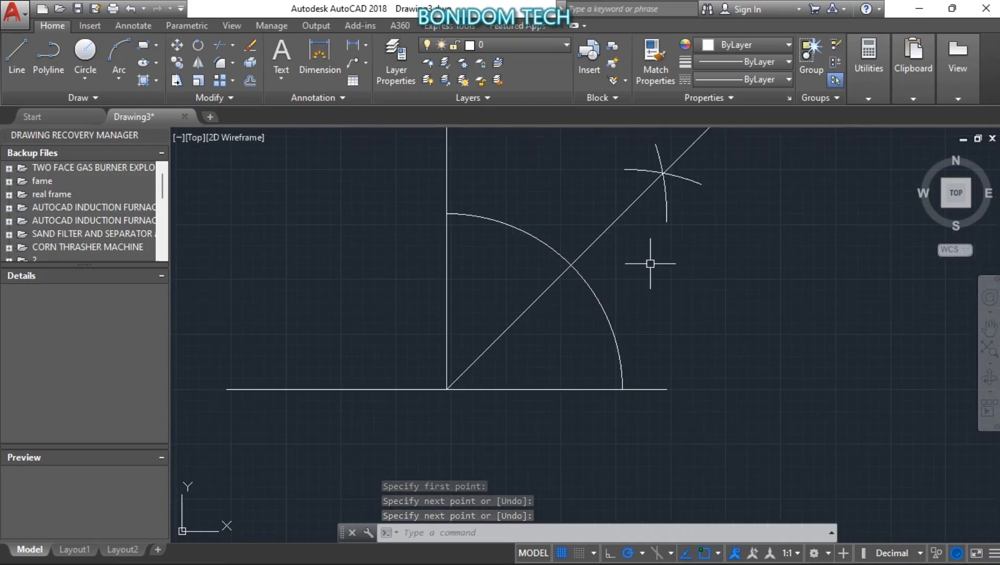
scroll(649, 251, "down", 6)
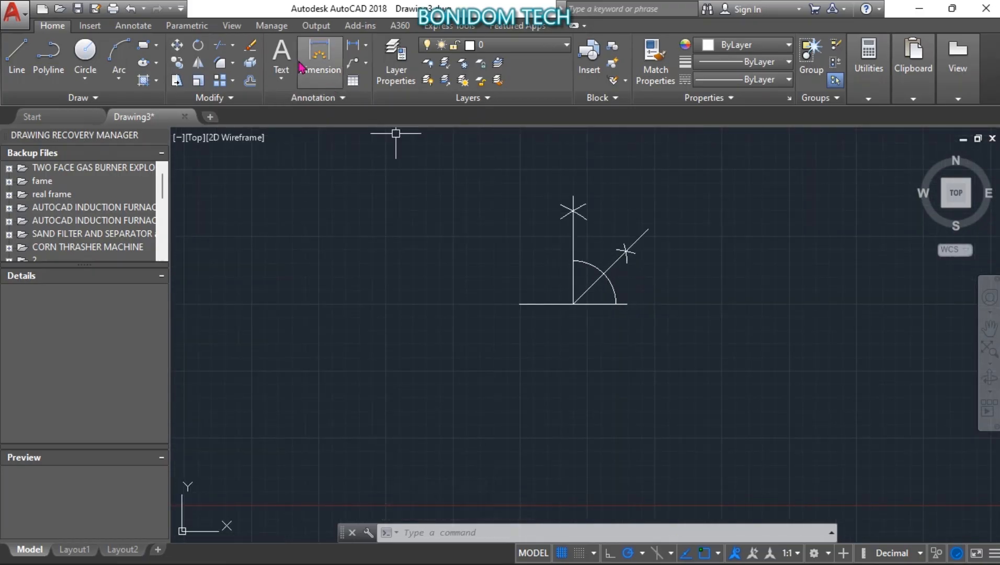
left_click(319, 56)
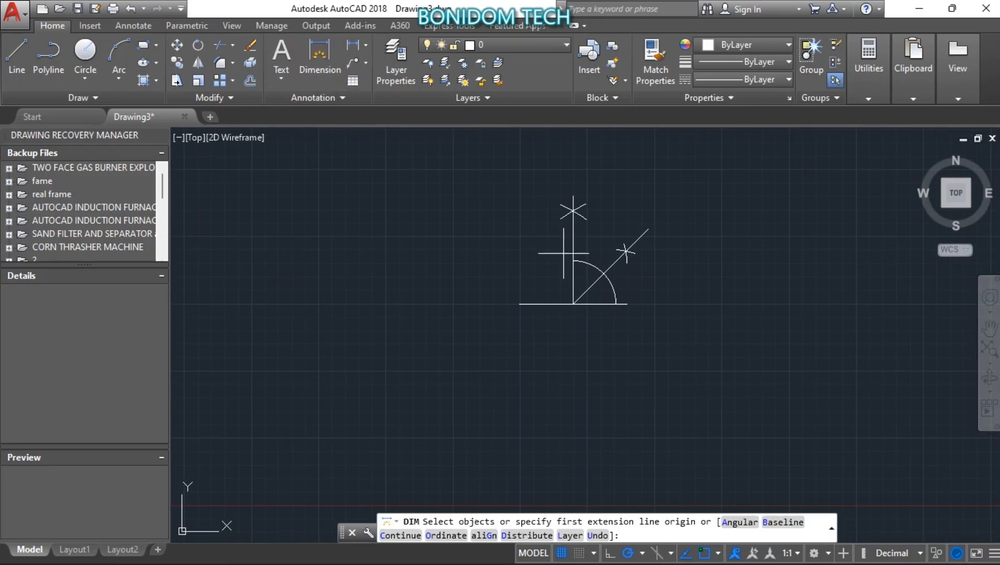
scroll(580, 211, "down", 5)
scroll(585, 259, "up", 10)
scroll(596, 353, "down", 2)
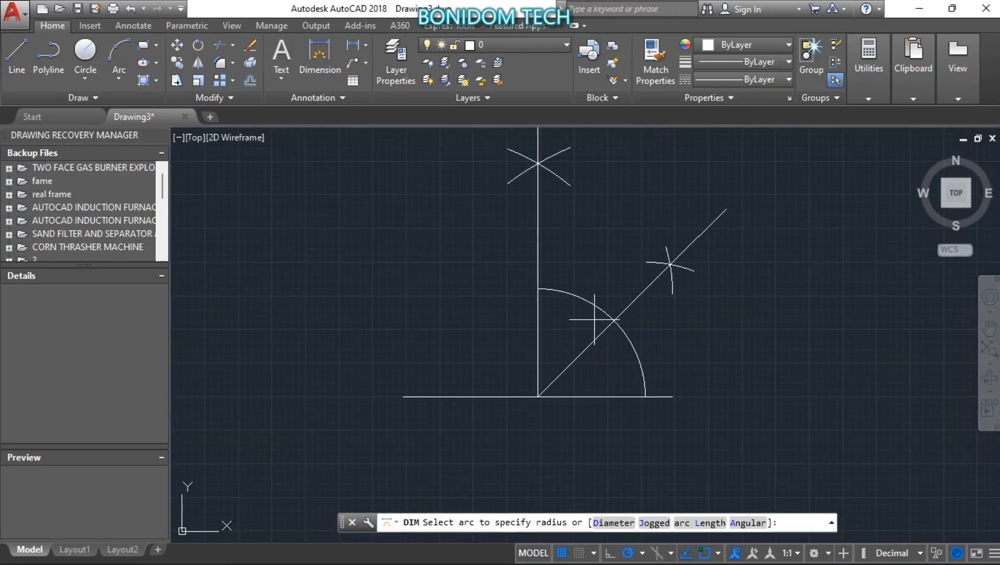
left_click(582, 354)
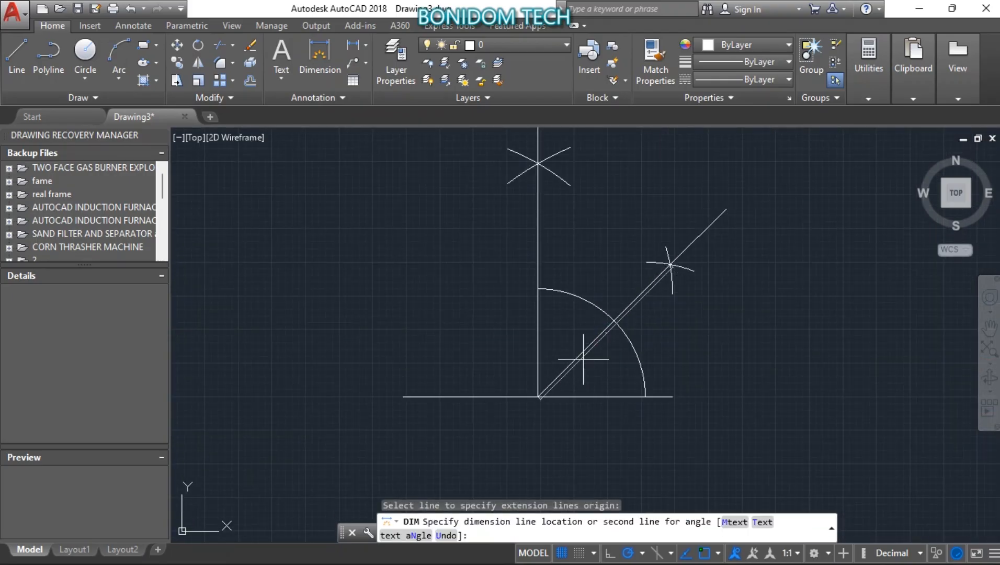
left_click(596, 396)
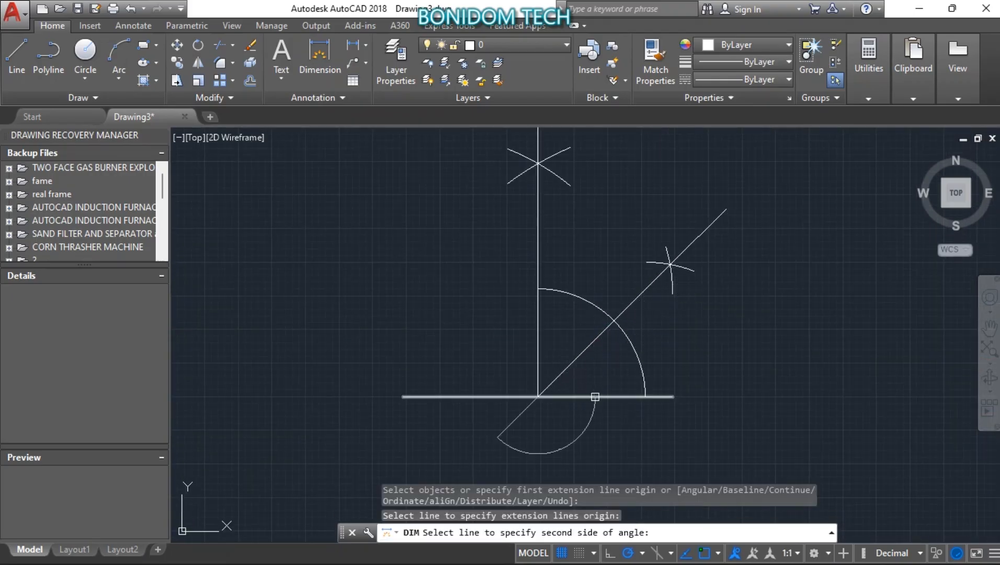
left_click(606, 367)
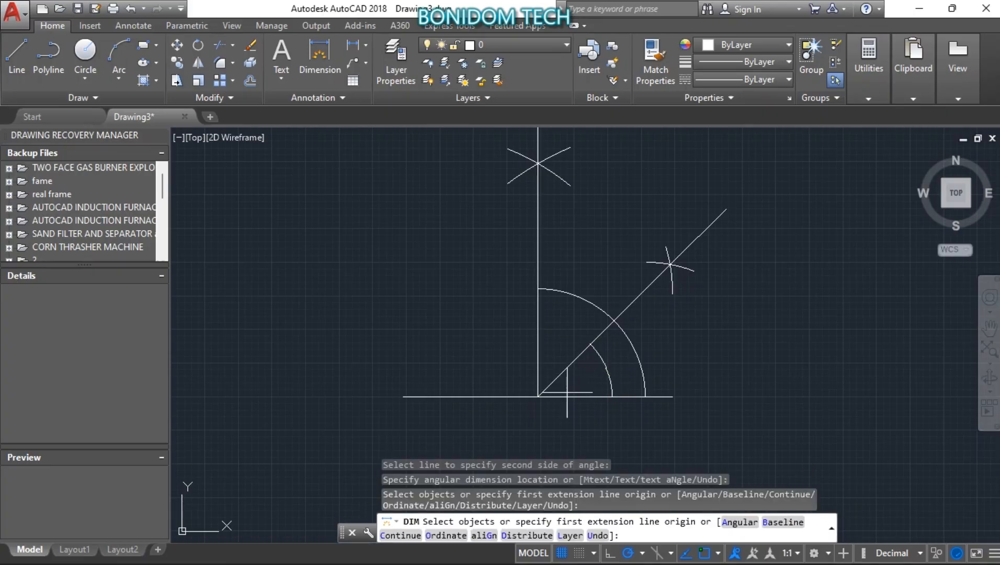
Step: Add an angular dimension between the vertical line and the horizontal line's left half, and finish dimensioning
left_click(537, 315)
left_click(502, 396)
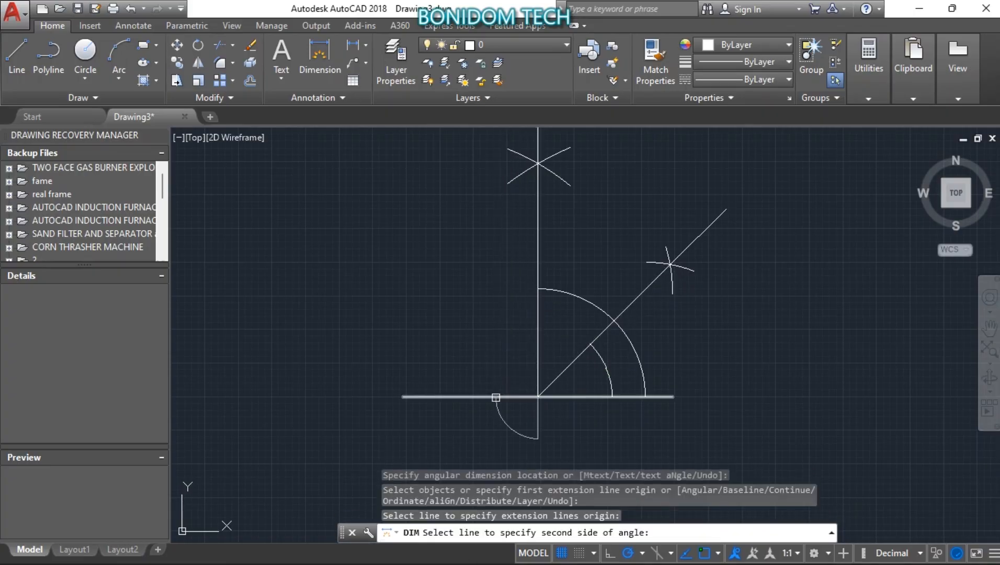
left_click(481, 329)
right_click(486, 327)
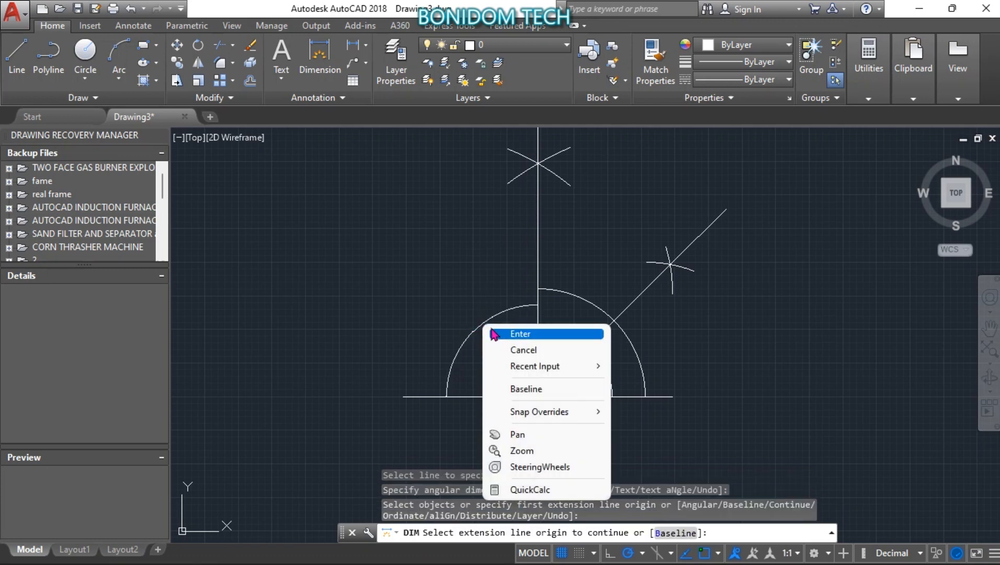
left_click(496, 329)
Step: Examine the text of both angular dimensions up close to read their values and check its size
scroll(489, 329, "up", 4)
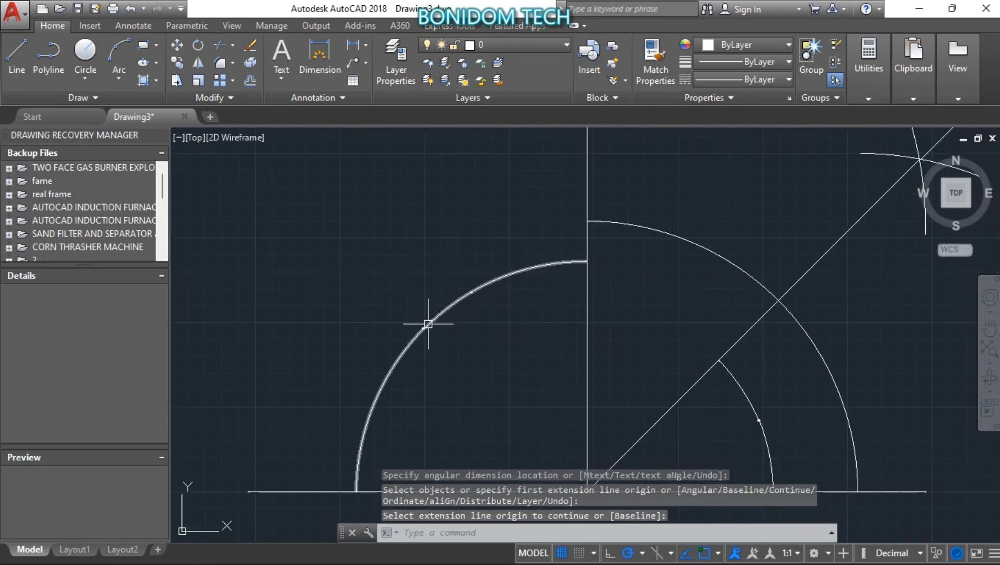
scroll(423, 323, "up", 5)
scroll(381, 346, "up", 6)
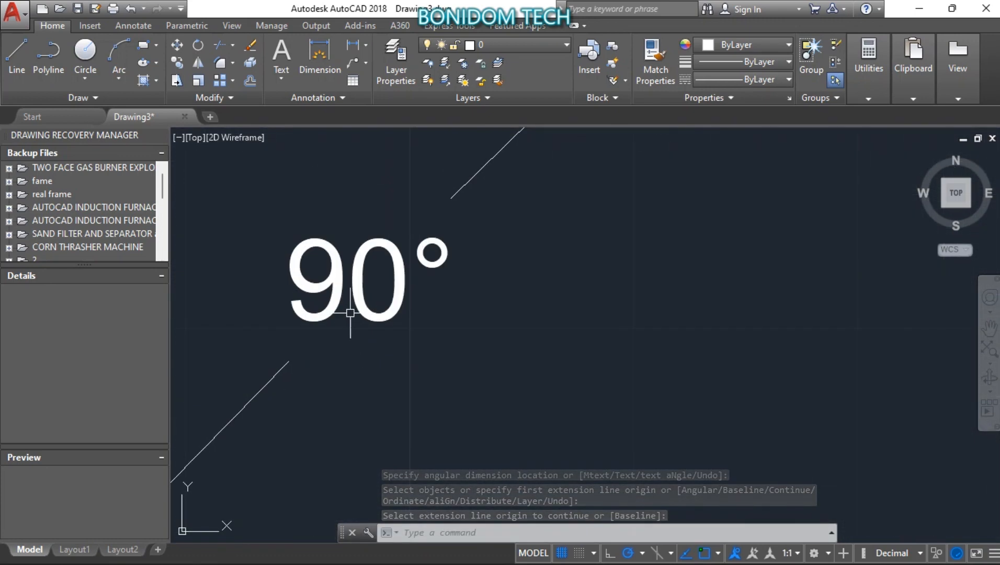
scroll(350, 305, "down", 10)
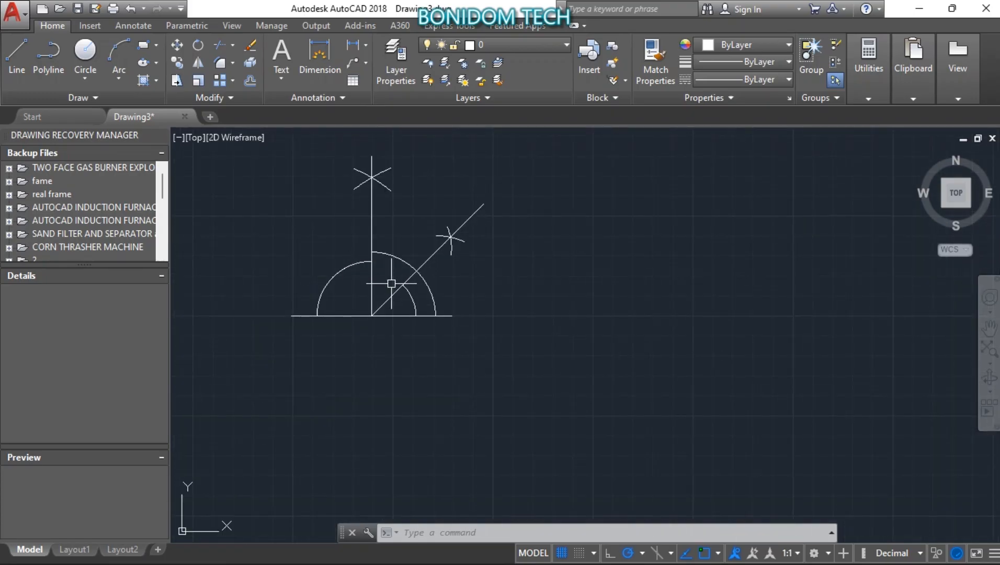
scroll(390, 286, "up", 5)
scroll(408, 301, "up", 10)
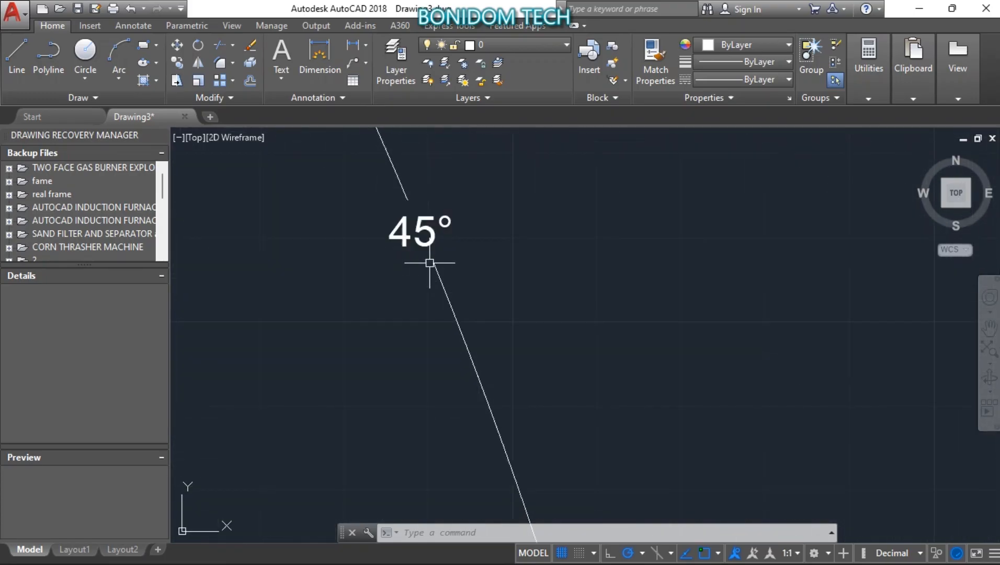
scroll(424, 231, "down", 10)
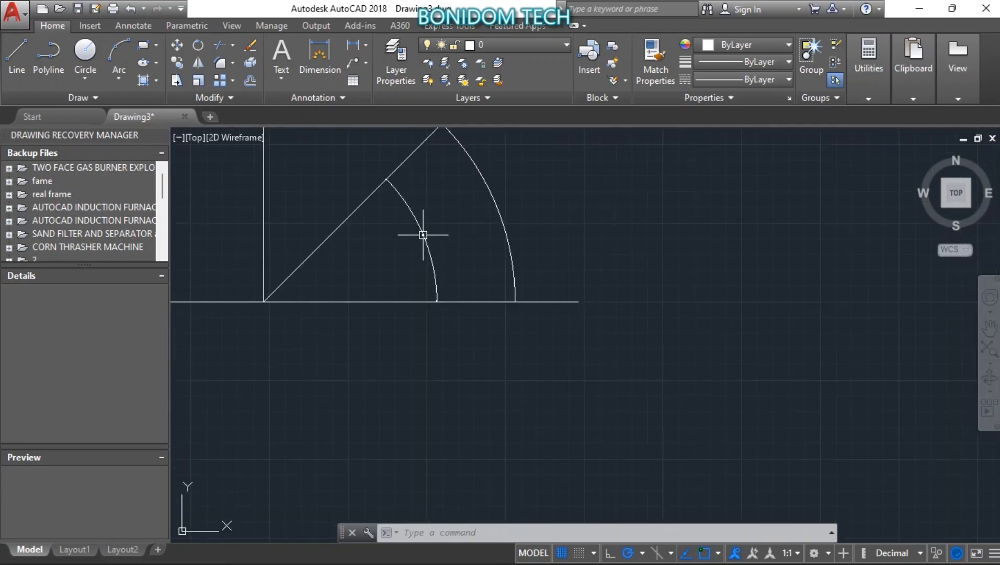
scroll(383, 223, "up", 4)
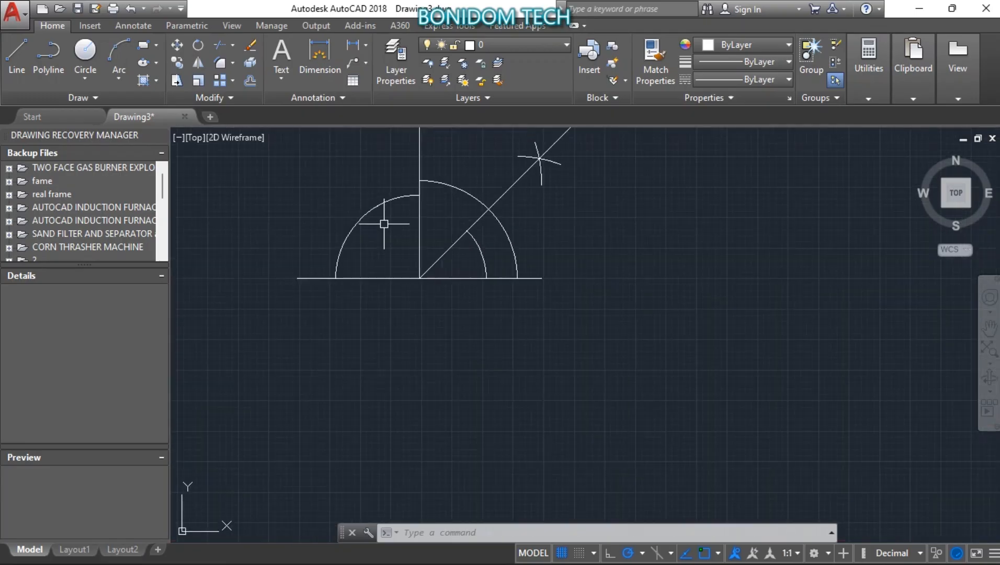
Step: Select both angular dimensions and set the text height of the Standard dimension style to 4
left_click(355, 231)
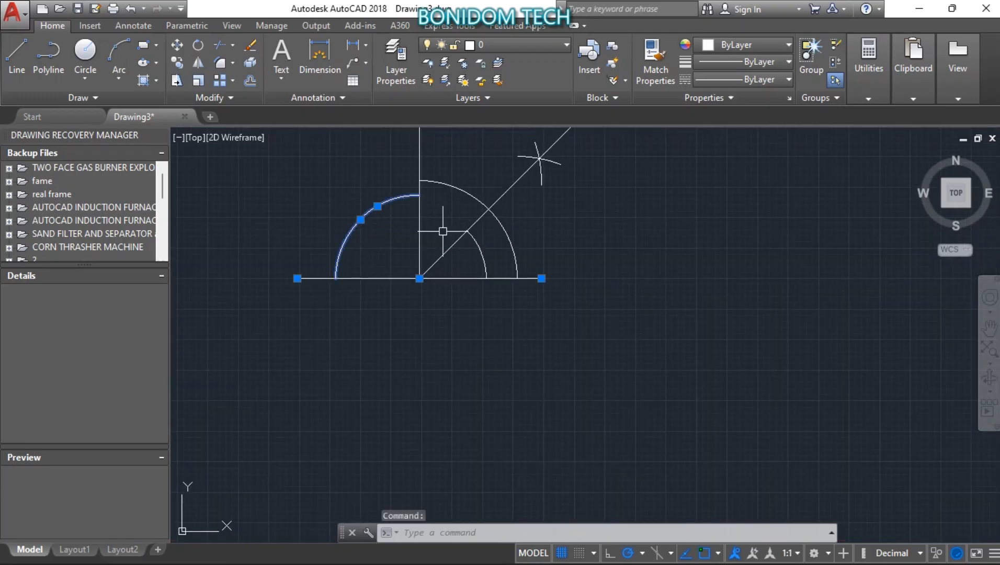
left_click(482, 250)
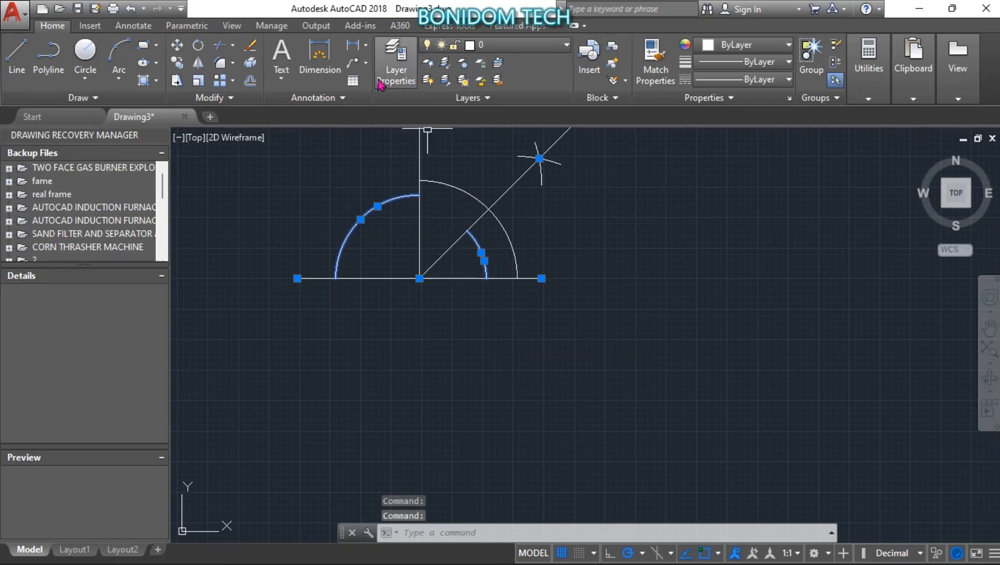
left_click(313, 100)
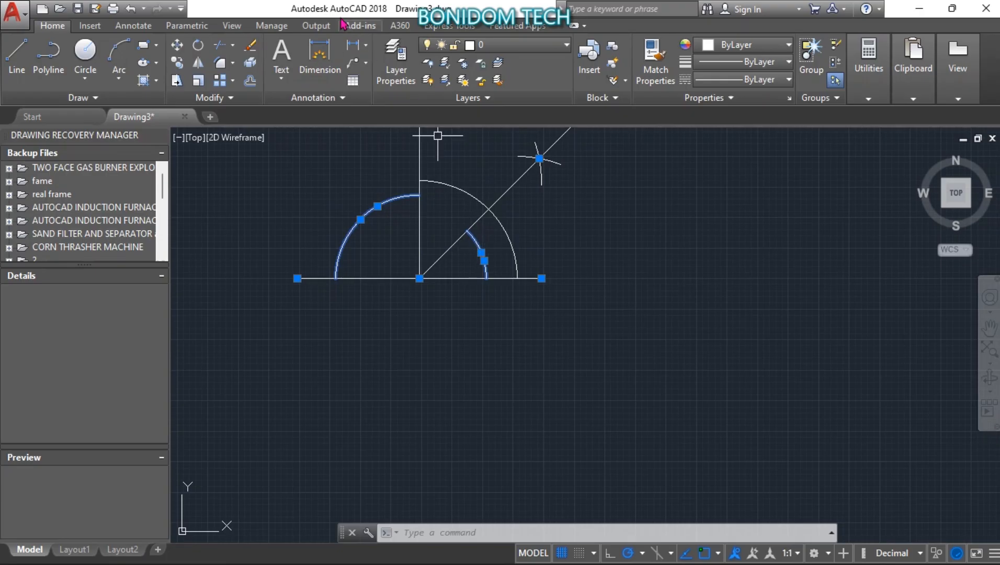
left_click(134, 26)
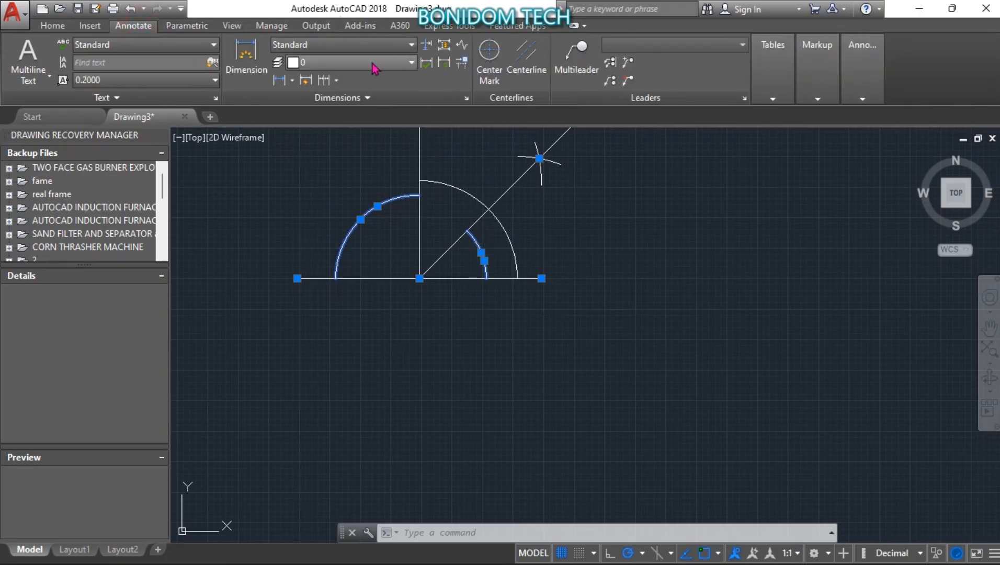
left_click(344, 46)
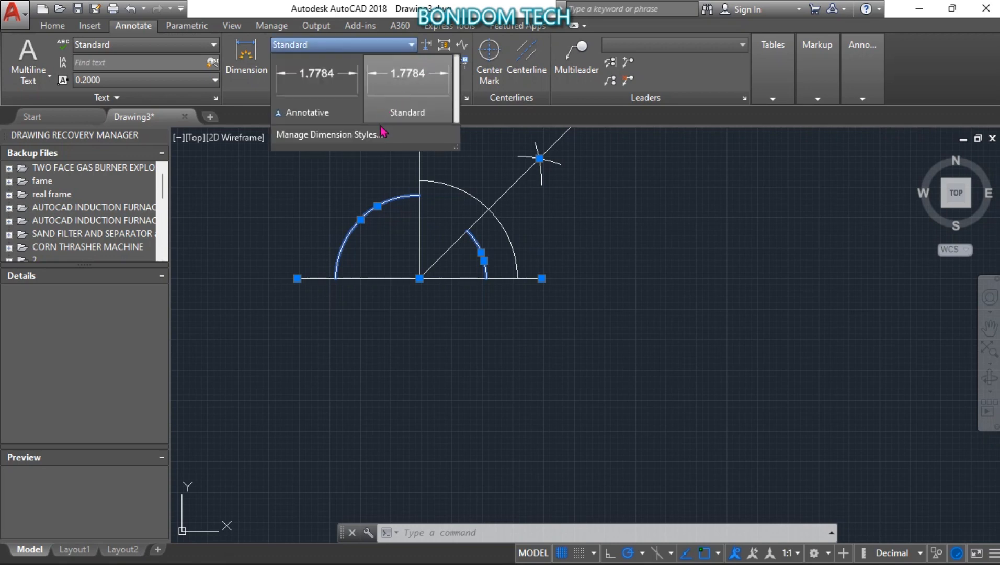
left_click(381, 135)
left_click(642, 256)
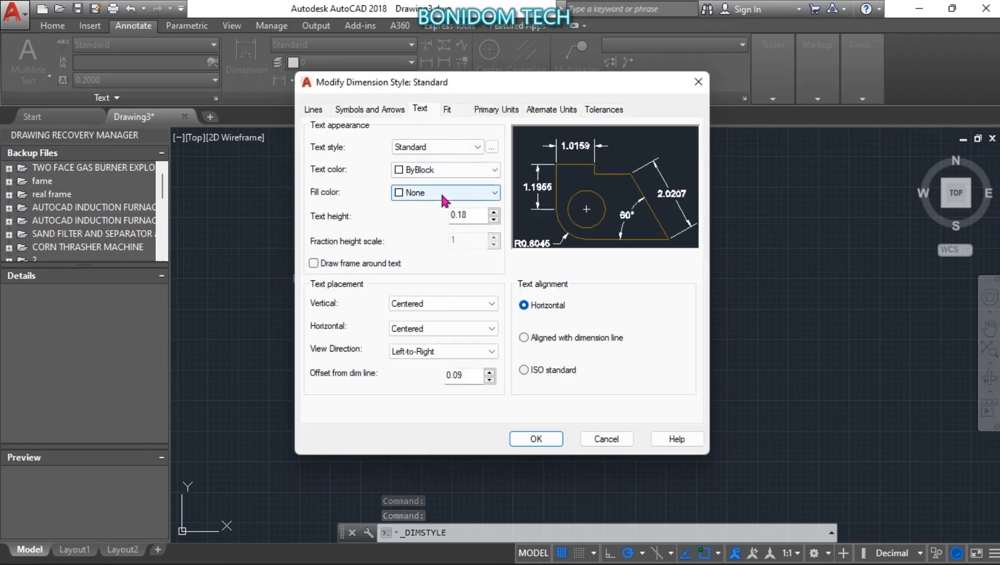
double_click(473, 215)
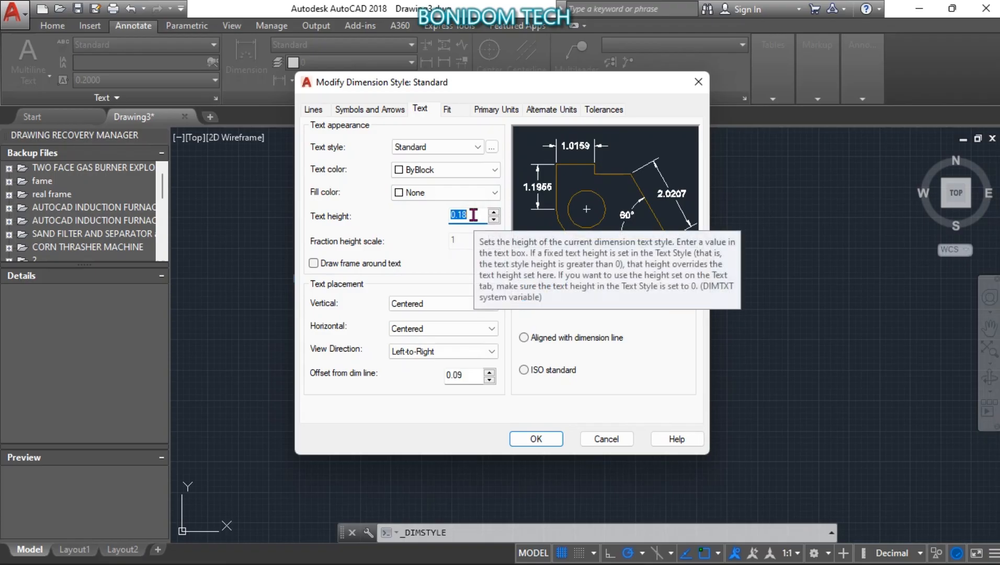
type("4")
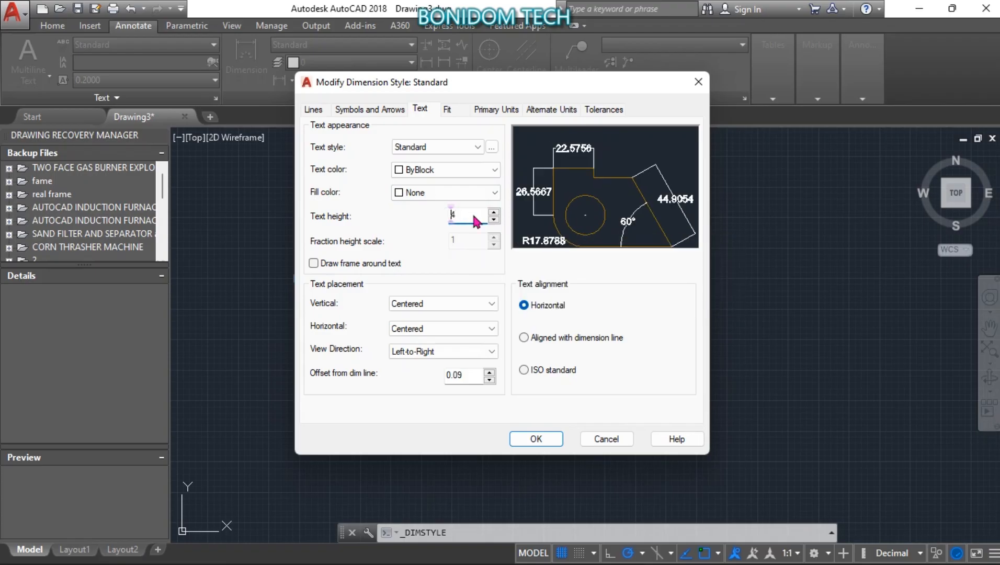